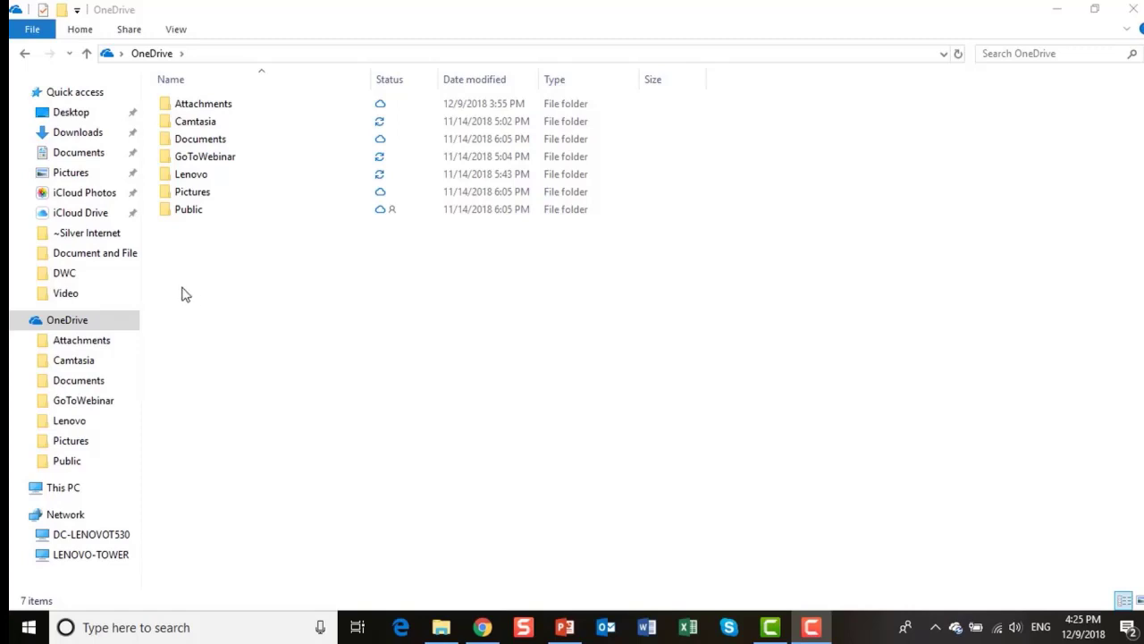
Copy the Document and File Examples folder from Quick access into the top level of OneDrive
{"action": "left_click", "coordinate": [69, 257]}
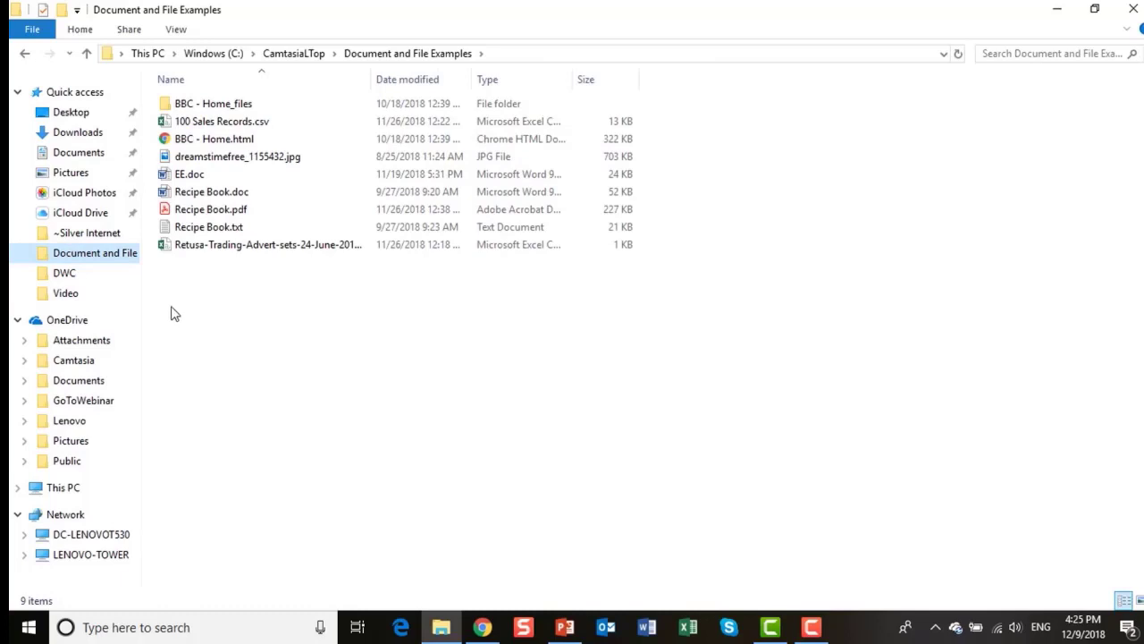
{"action": "right_click", "coordinate": [91, 259]}
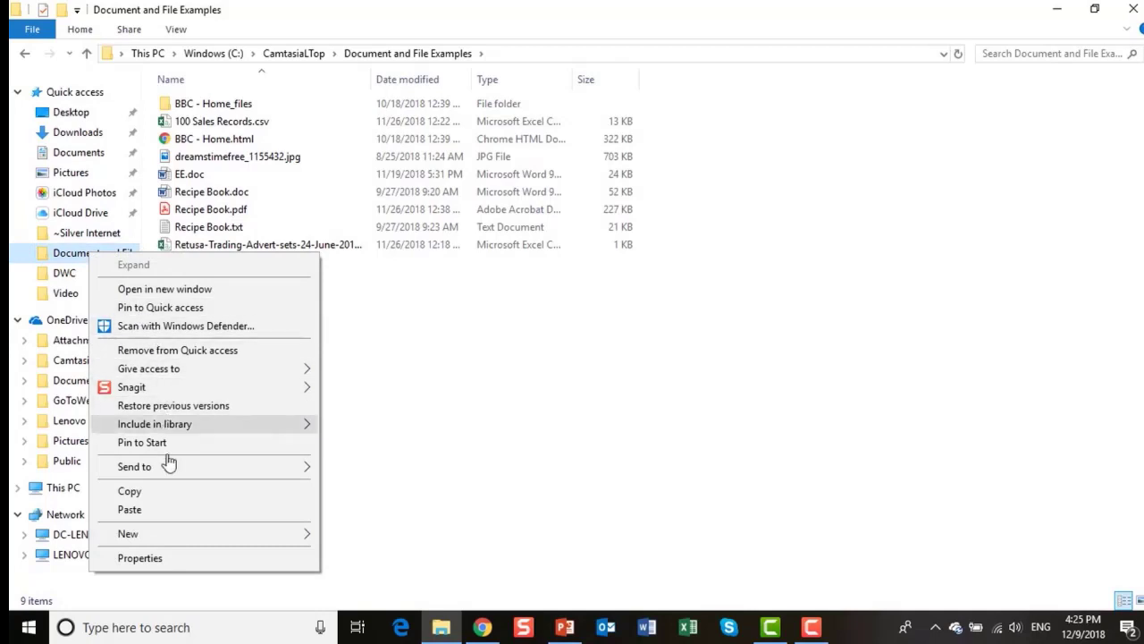
{"action": "left_click", "coordinate": [159, 493]}
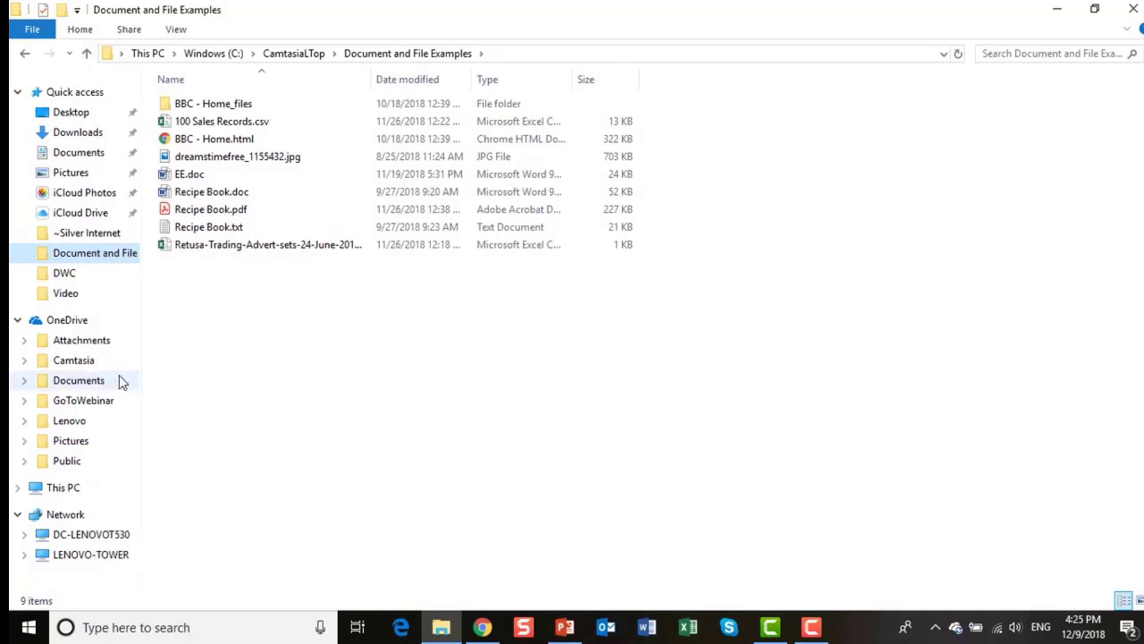
{"action": "left_click", "coordinate": [67, 324]}
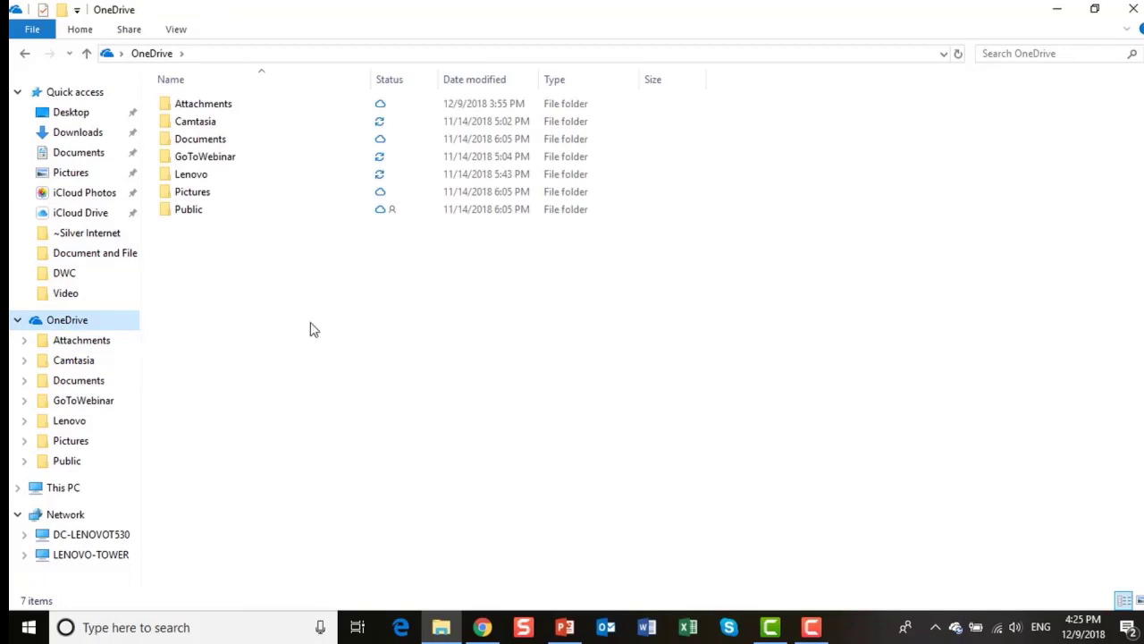
{"action": "right_click", "coordinate": [314, 295]}
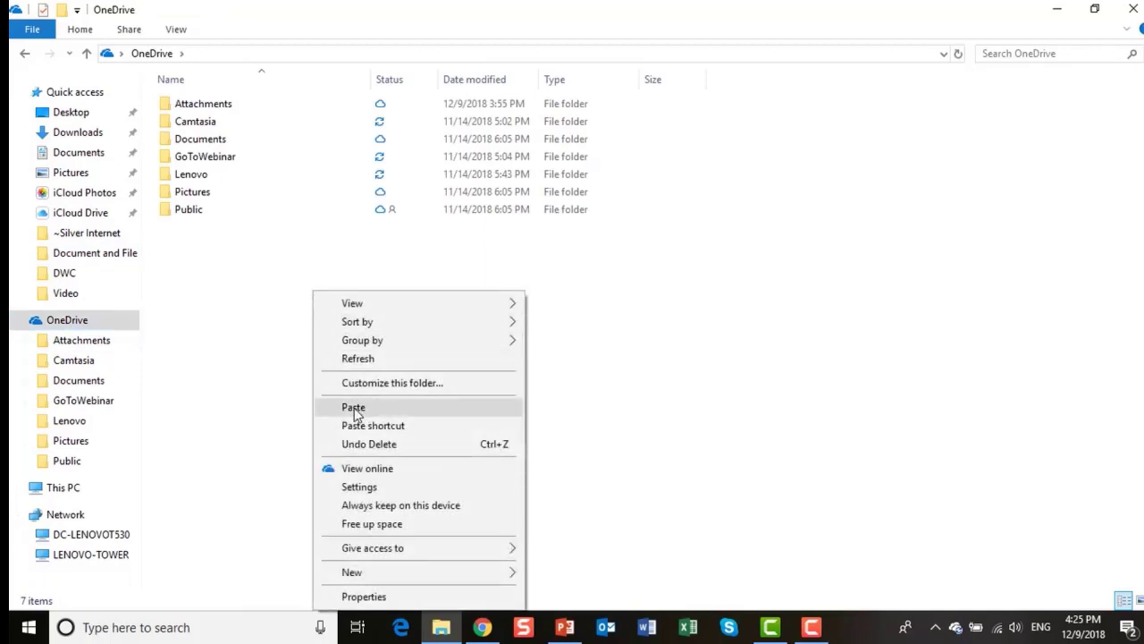
{"action": "left_click", "coordinate": [355, 414]}
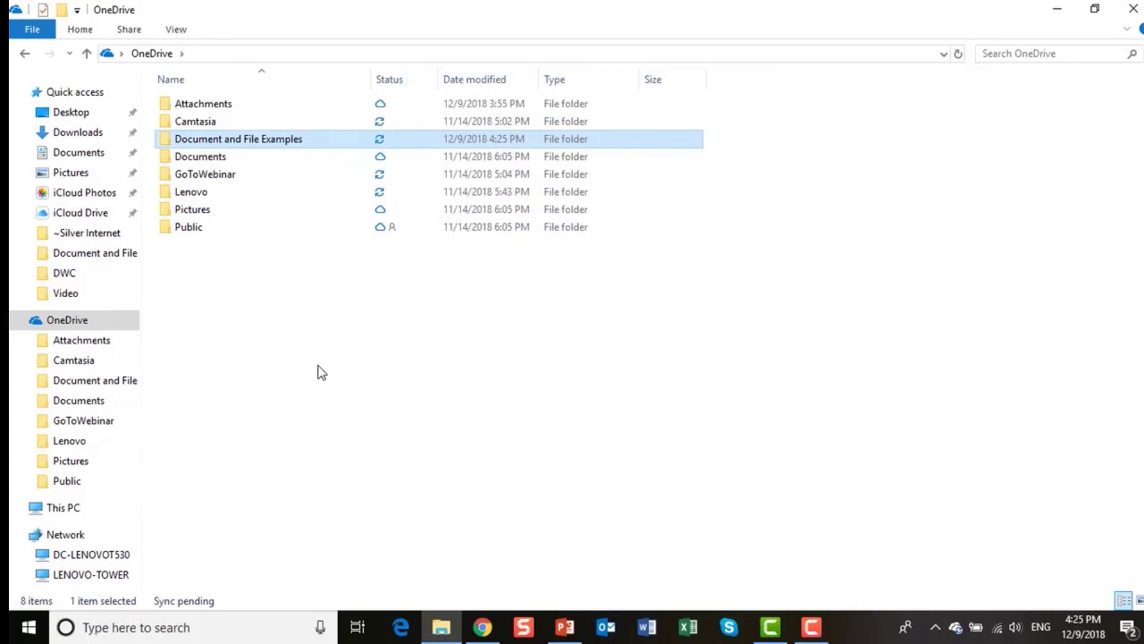
Compare the contents of the OneDrive copy of Document and File Examples with the original local folder
{"action": "left_click", "coordinate": [86, 385]}
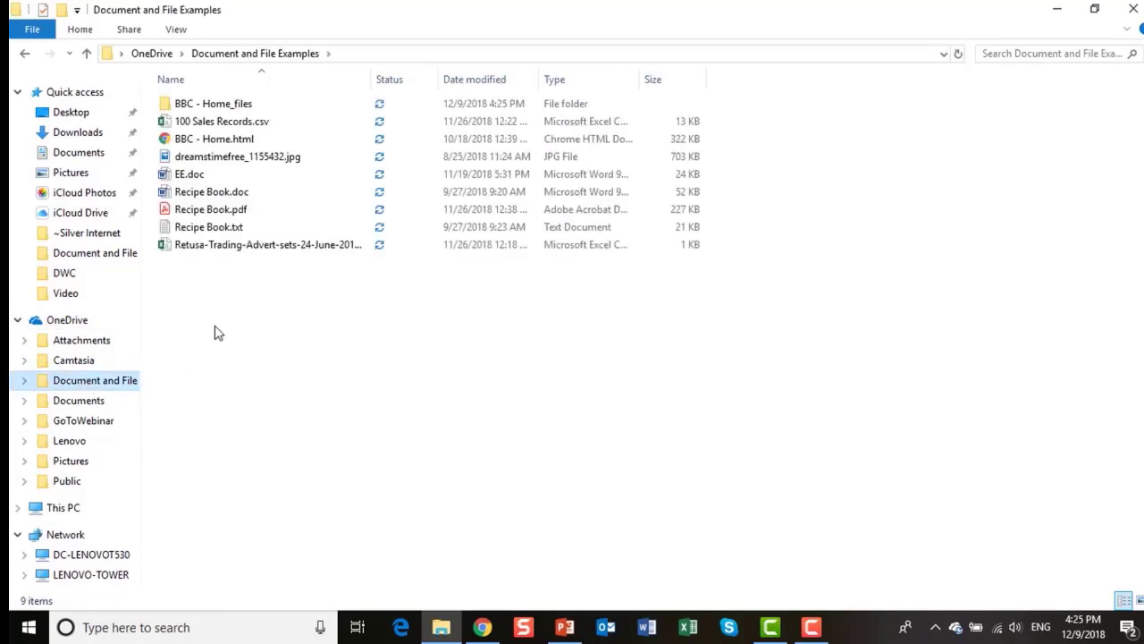
{"action": "left_click", "coordinate": [92, 258]}
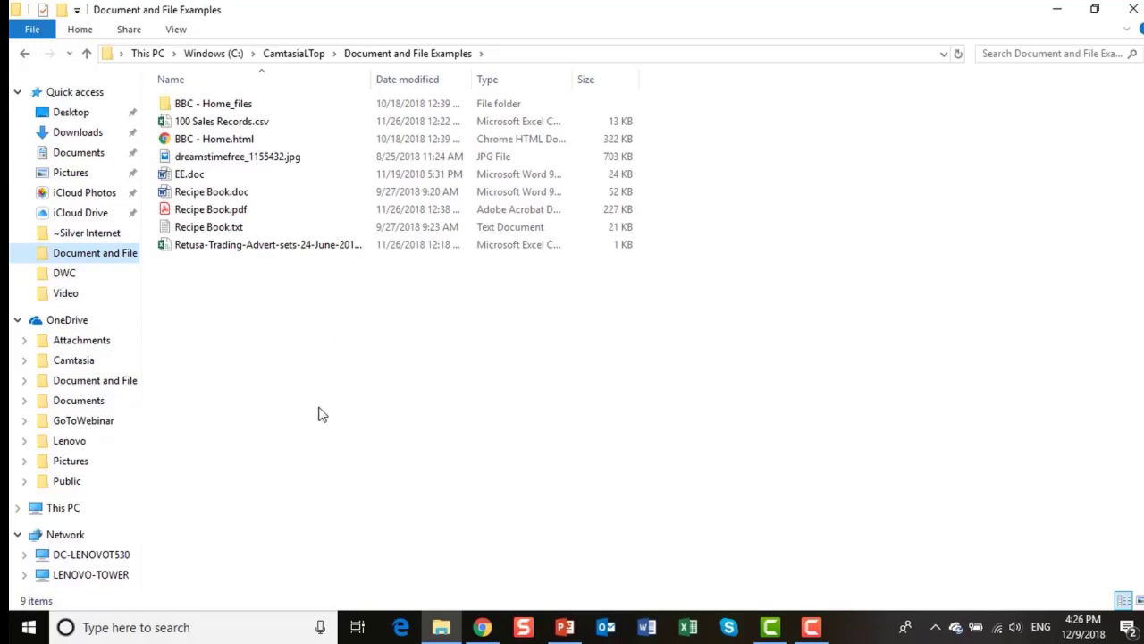
{"action": "left_click", "coordinate": [89, 383]}
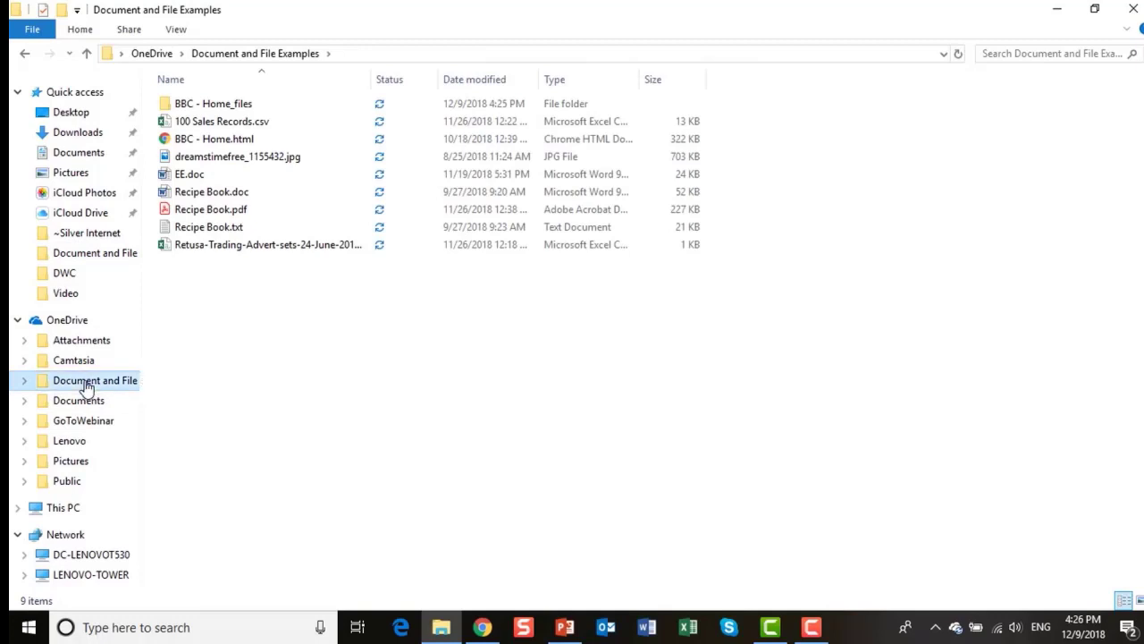
Delete the Document and File Examples folder from OneDrive and accept its permanent removal
{"action": "right_click", "coordinate": [87, 389]}
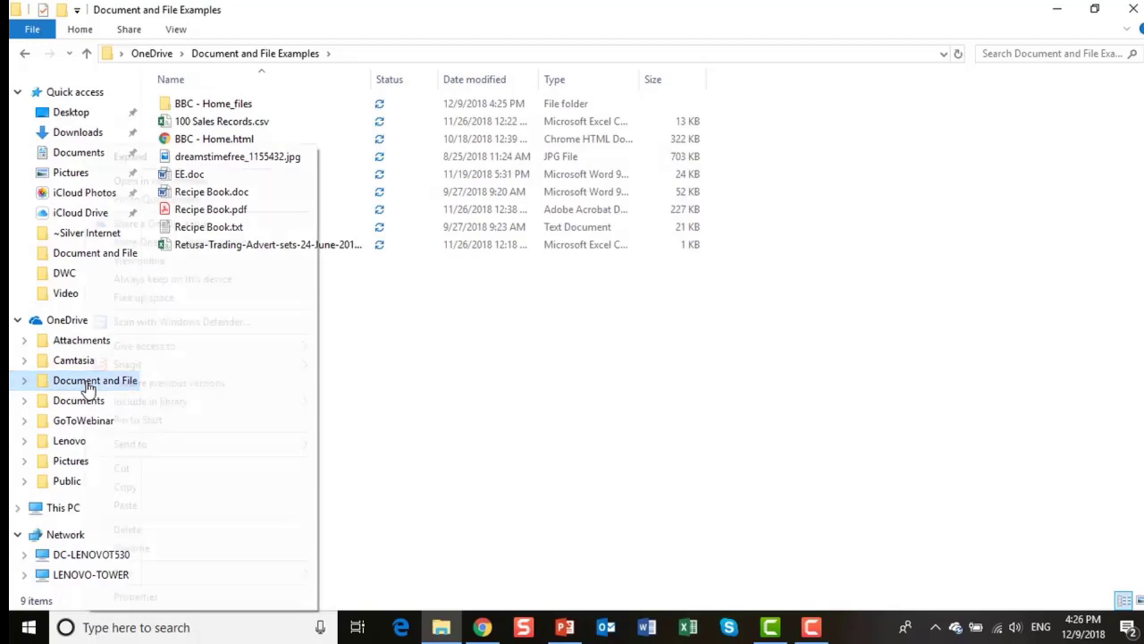
{"action": "left_click", "coordinate": [136, 531]}
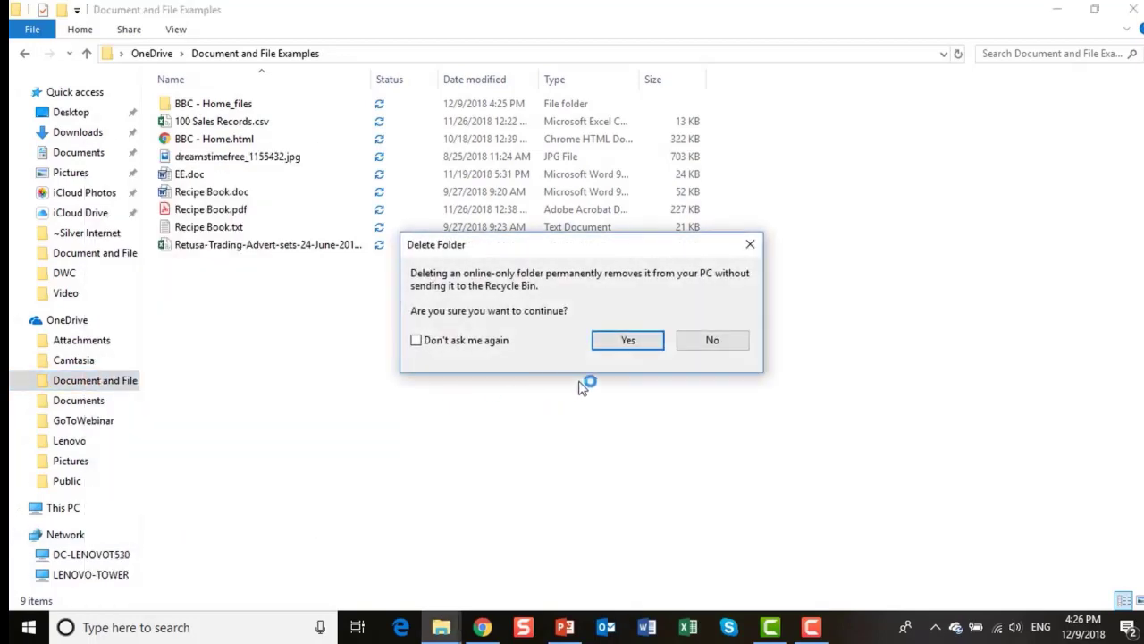
{"action": "left_click", "coordinate": [631, 343]}
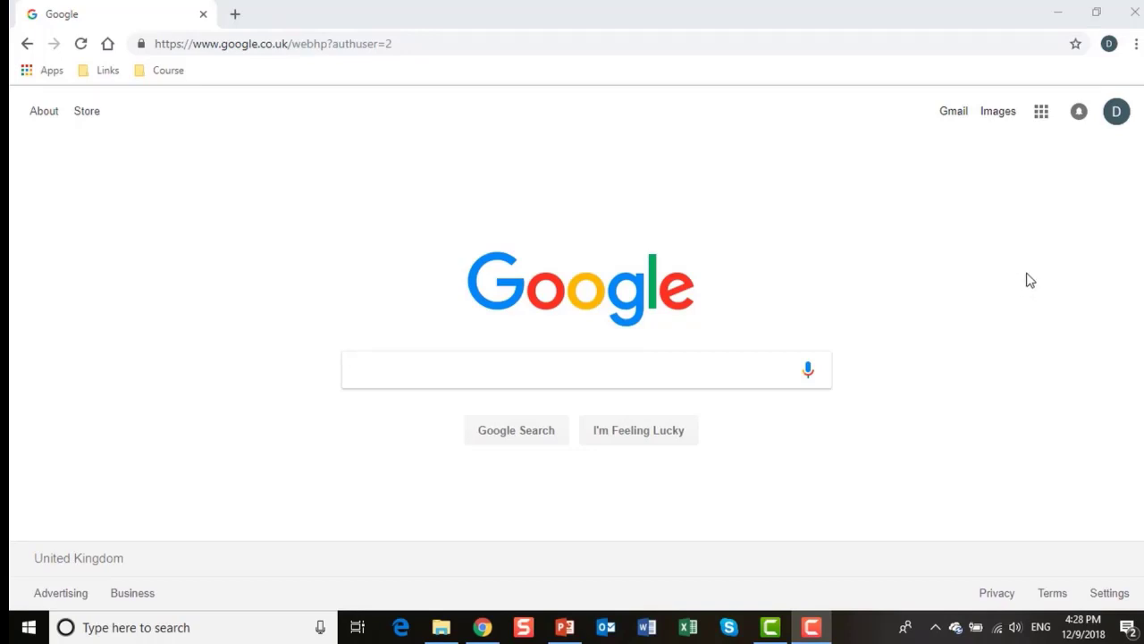
In Chrome, search Google for "google drive", open the official Google Drive page and go to My Drive
{"action": "left_click", "coordinate": [373, 365]}
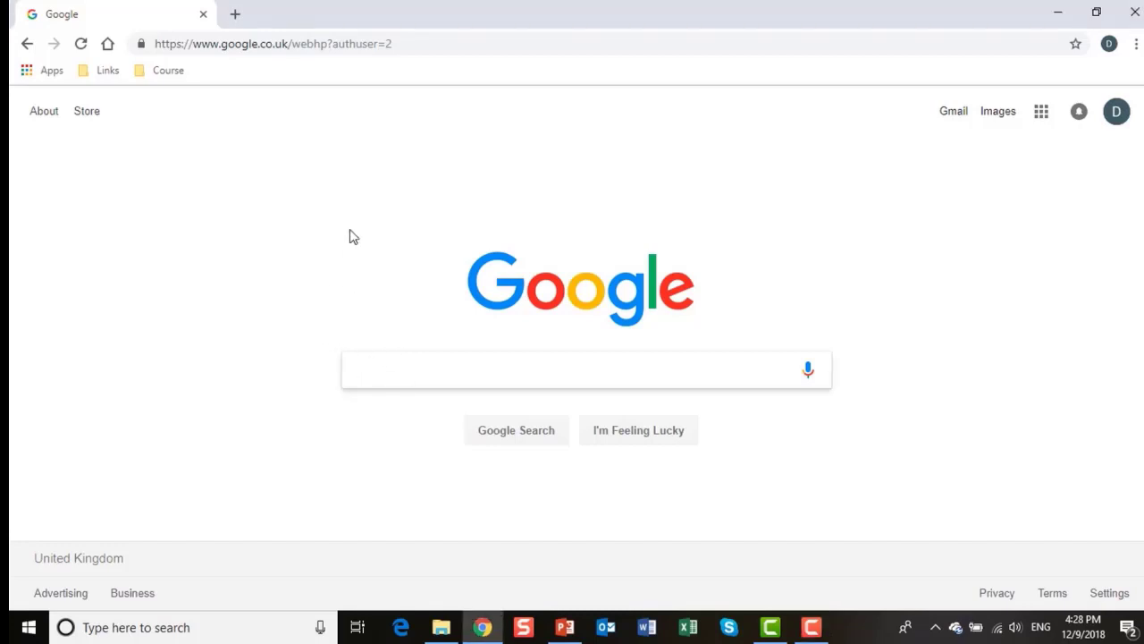
{"action": "type", "text": "goo"}
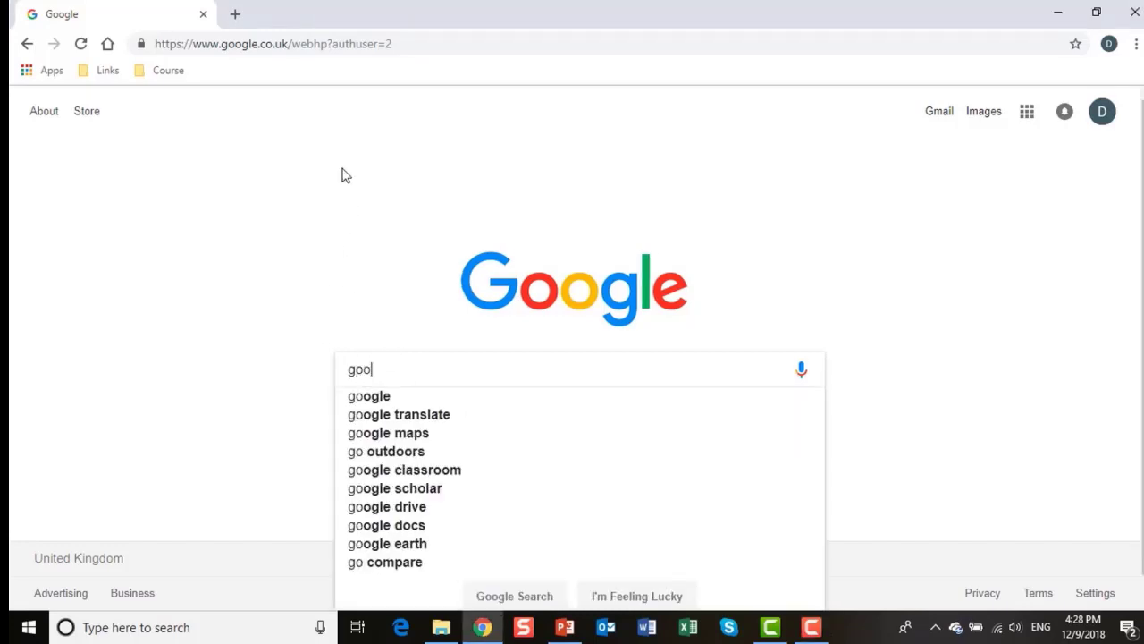
{"action": "type", "text": "gle dr"}
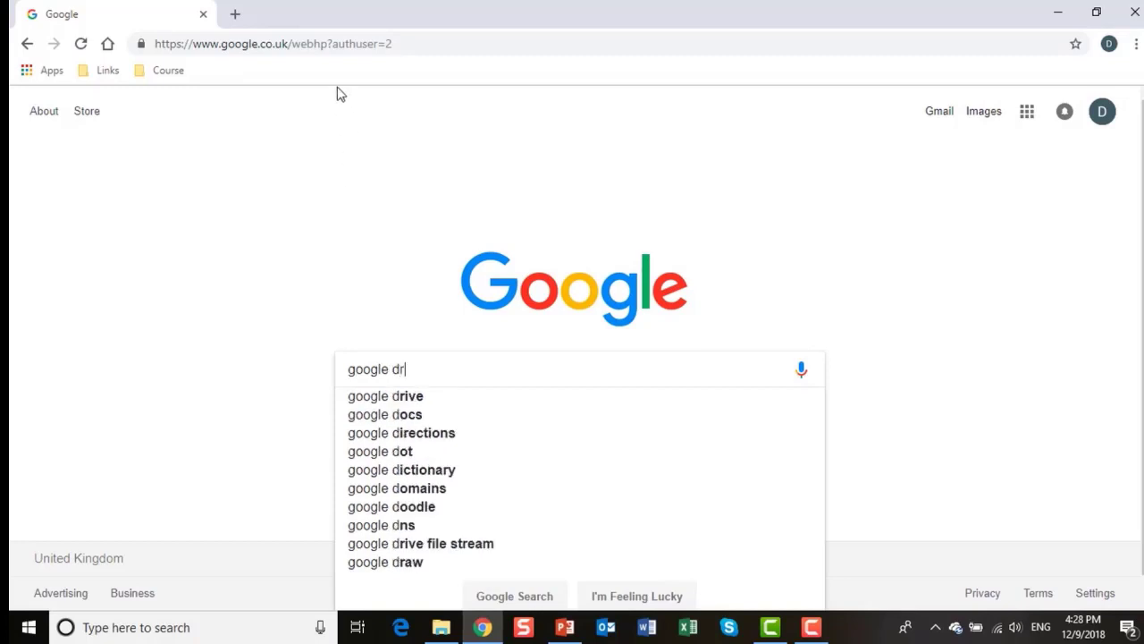
{"action": "type", "text": "ive"}
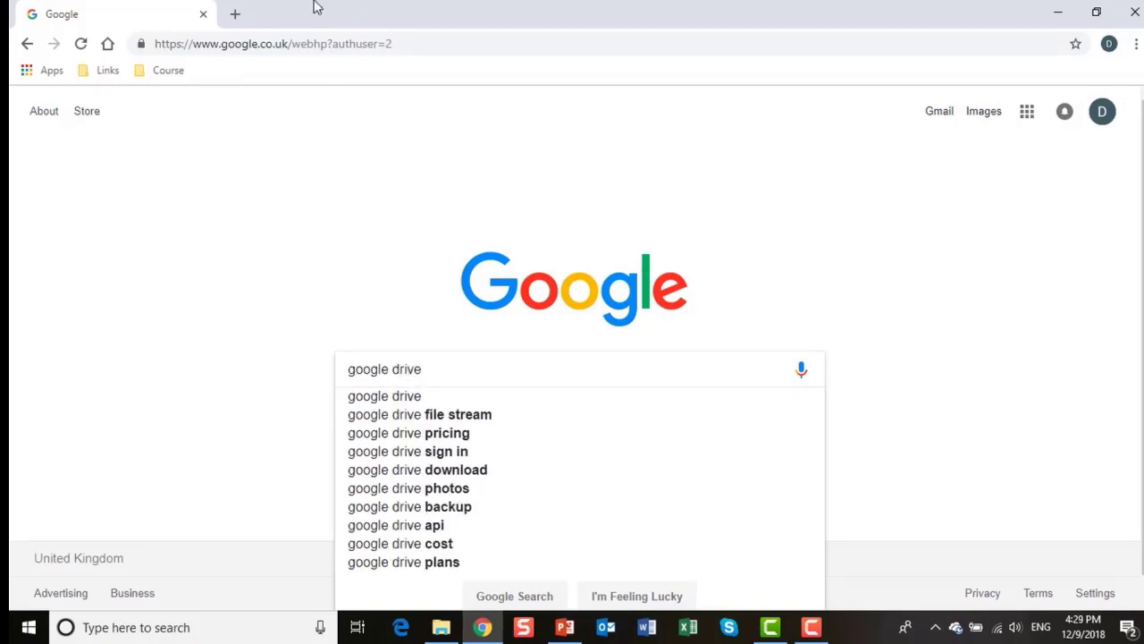
{"action": "key", "text": "Return"}
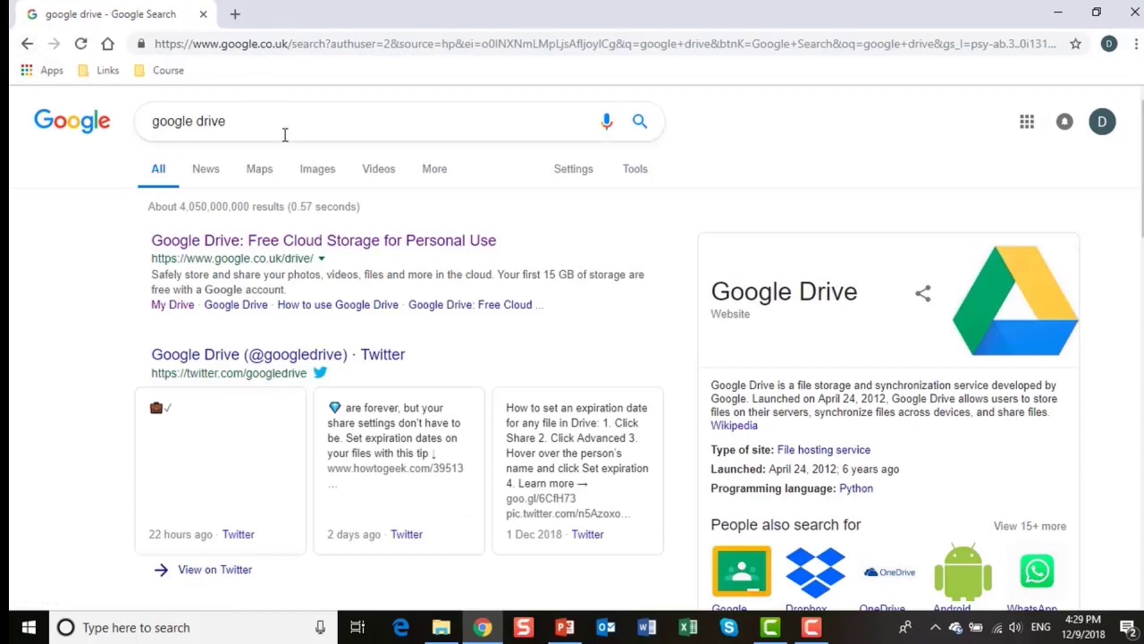
{"action": "left_click", "coordinate": [305, 246]}
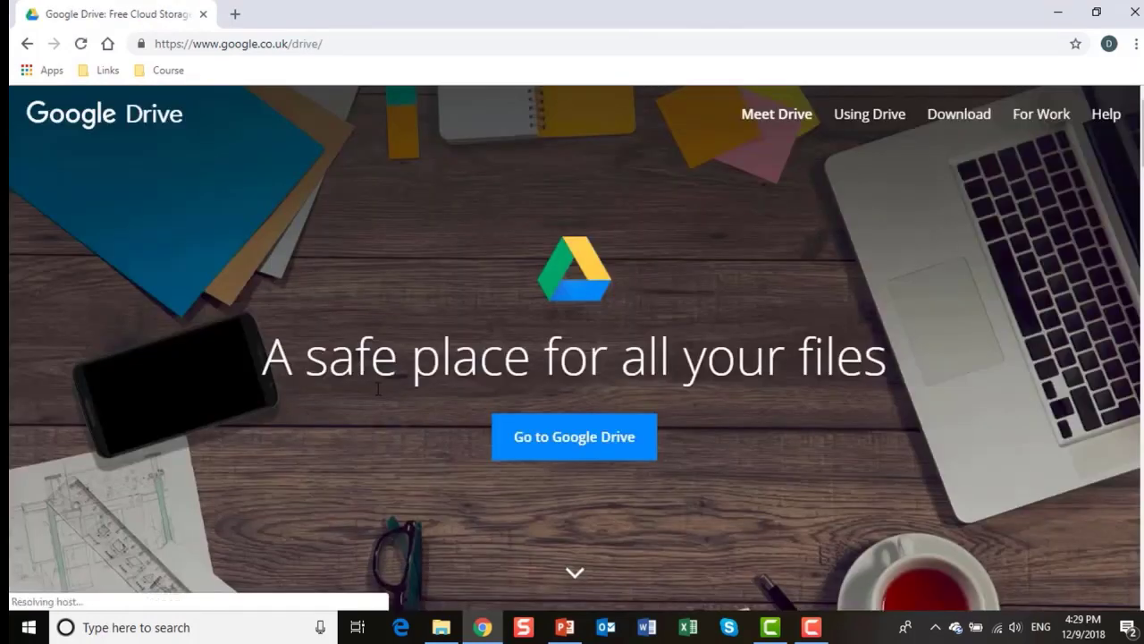
{"action": "left_click", "coordinate": [573, 443]}
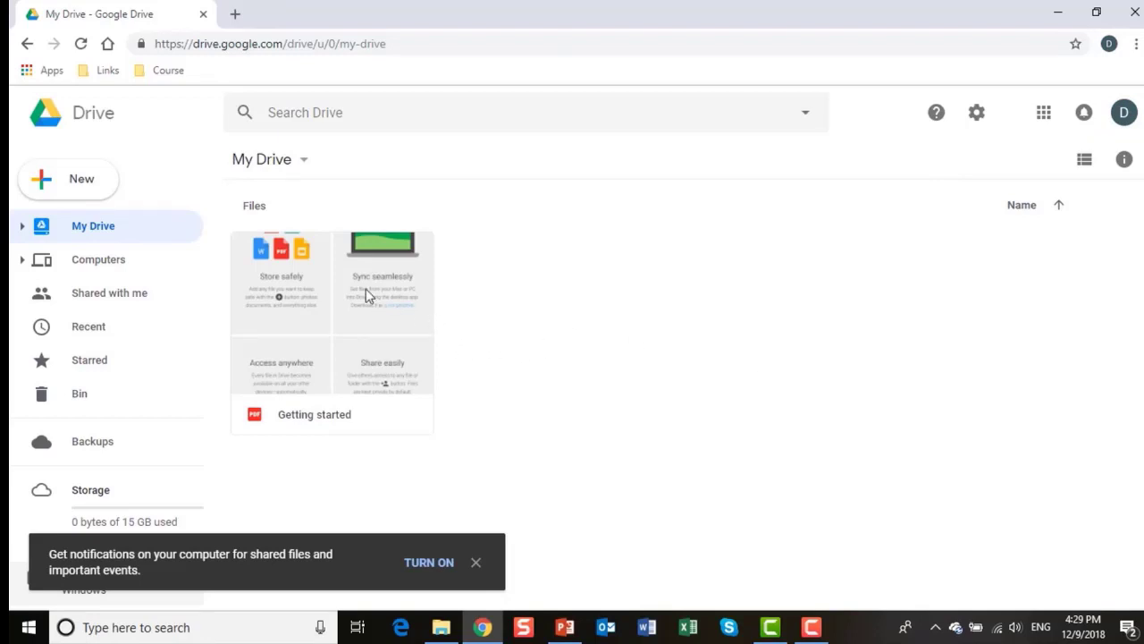
Create a new folder named "Course Folder" inside My Drive
{"action": "left_click", "coordinate": [22, 227]}
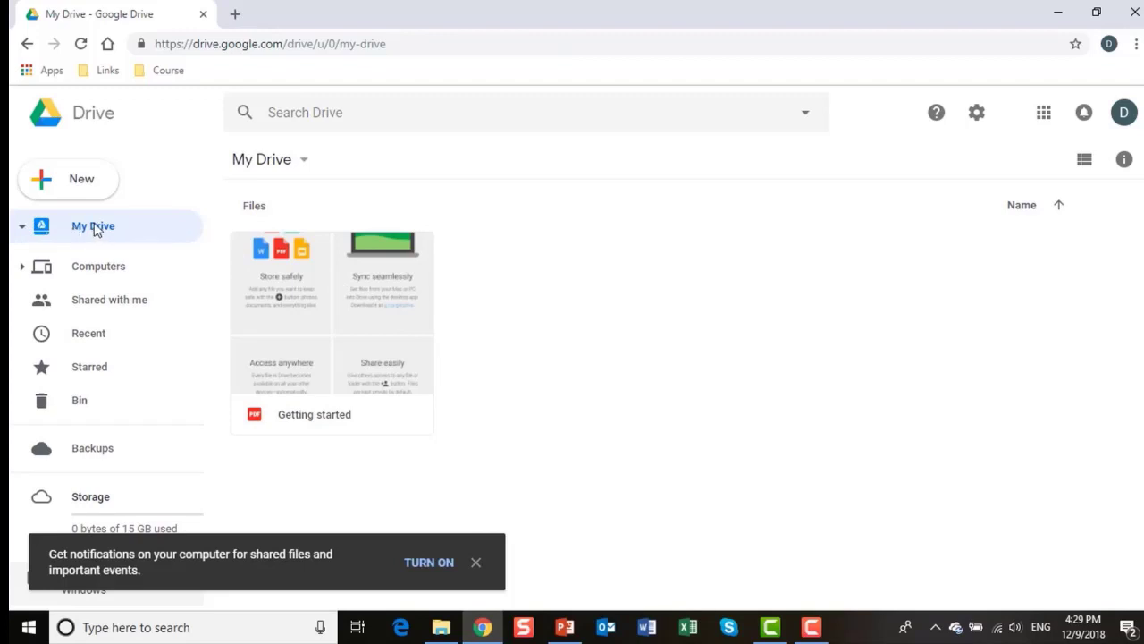
{"action": "right_click", "coordinate": [96, 227]}
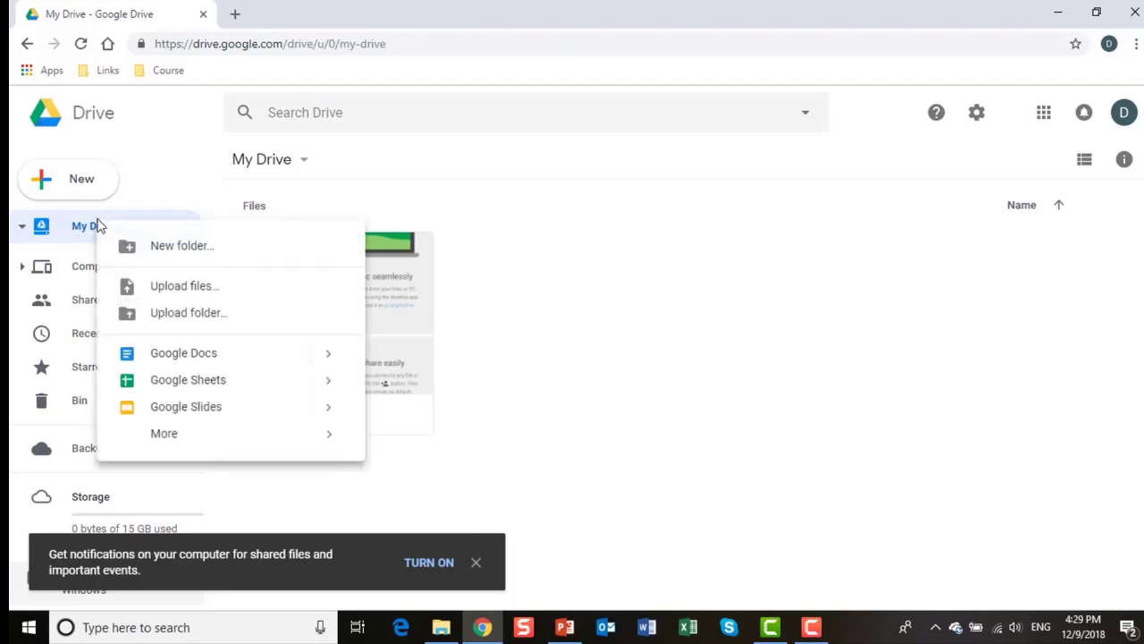
{"action": "left_click", "coordinate": [165, 257]}
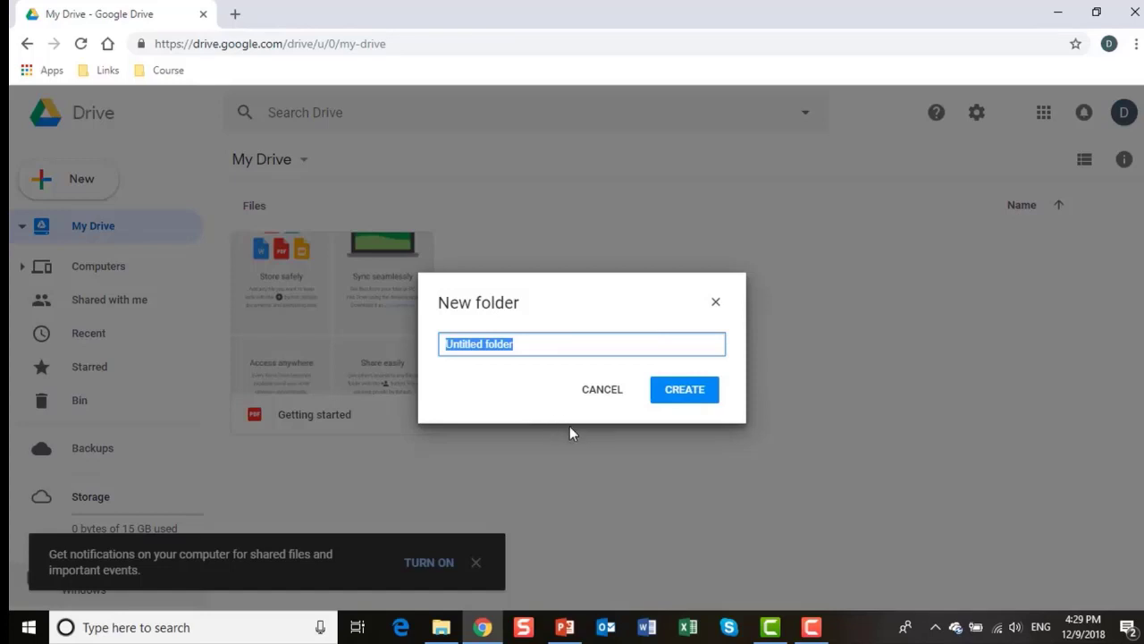
{"action": "type", "text": "Course"}
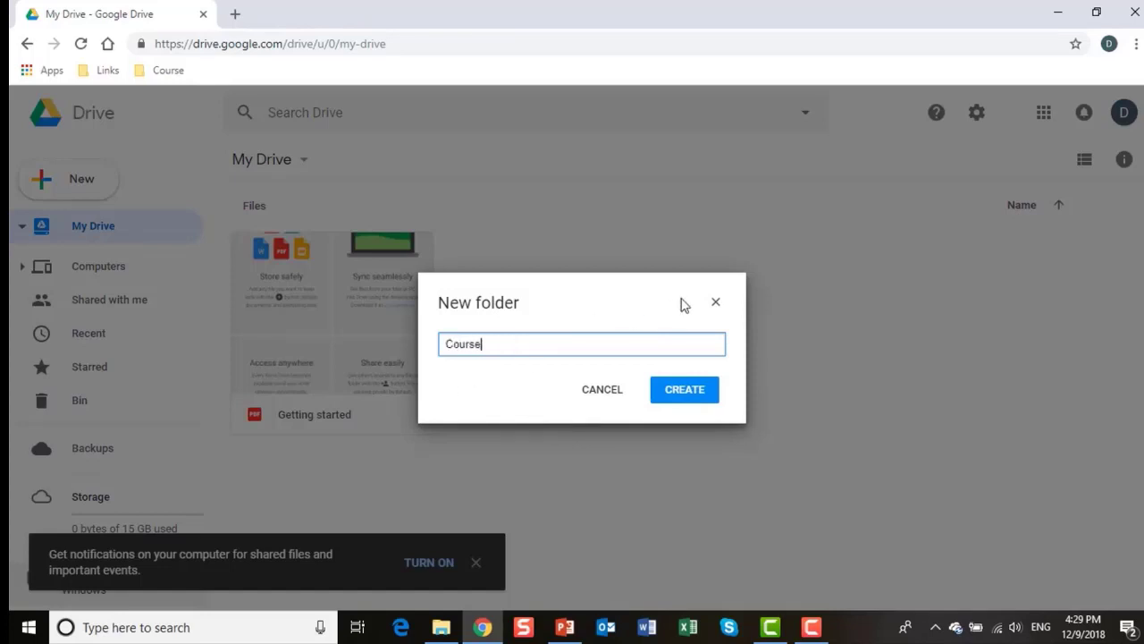
{"action": "type", "text": " Folder"}
{"action": "left_click", "coordinate": [687, 400]}
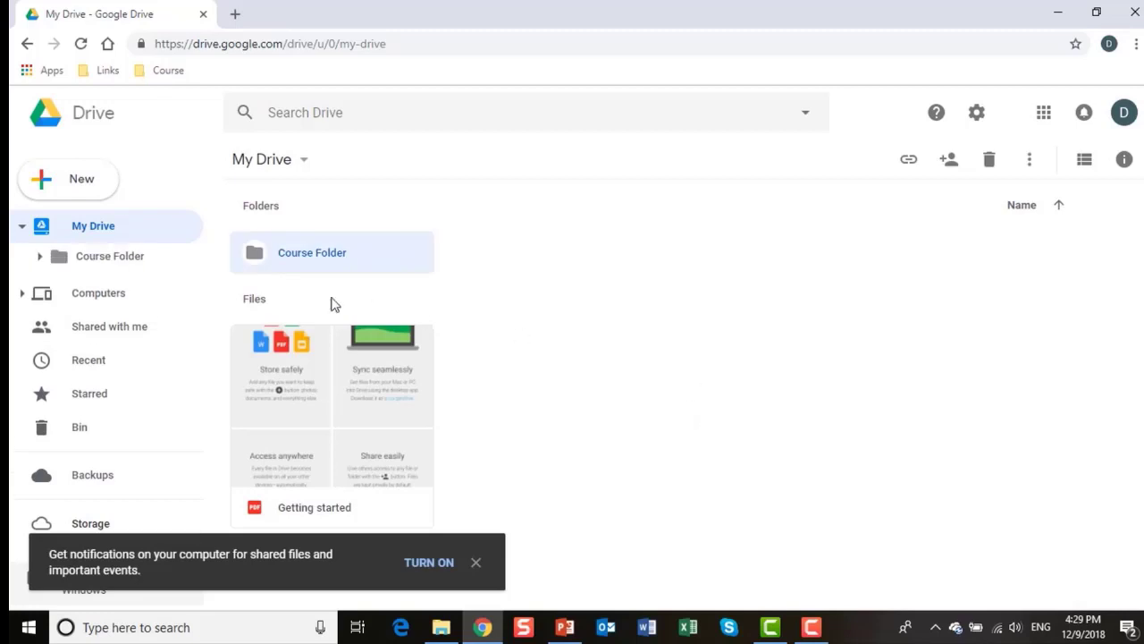
Open Course Folder in My Drive and dismiss the notifications prompt
{"action": "left_click", "coordinate": [117, 259]}
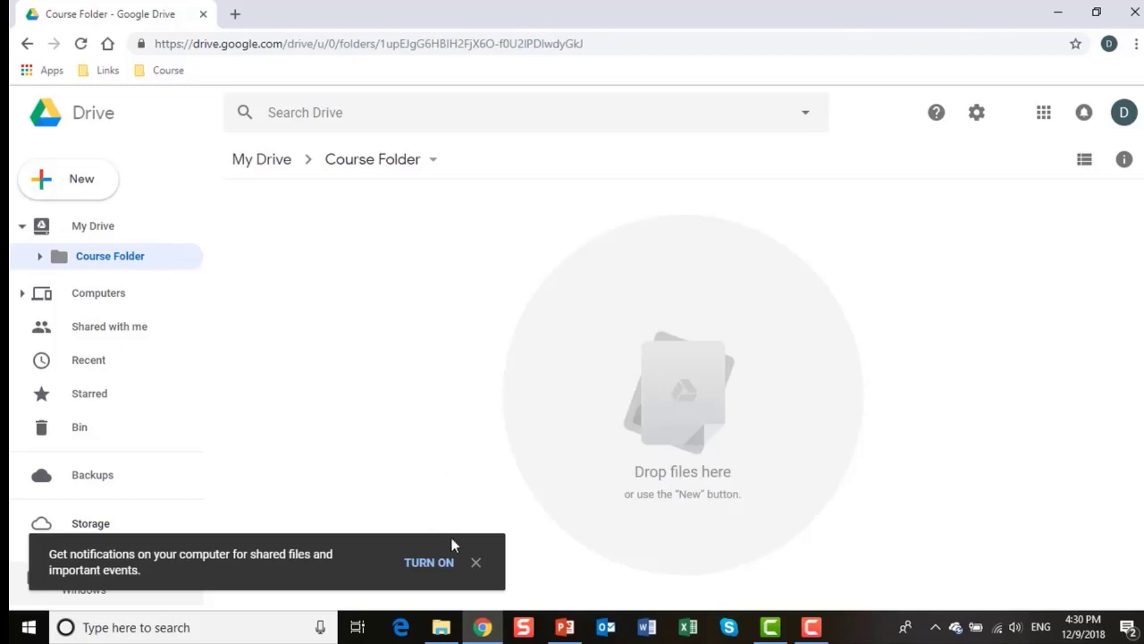
{"action": "left_click", "coordinate": [476, 563]}
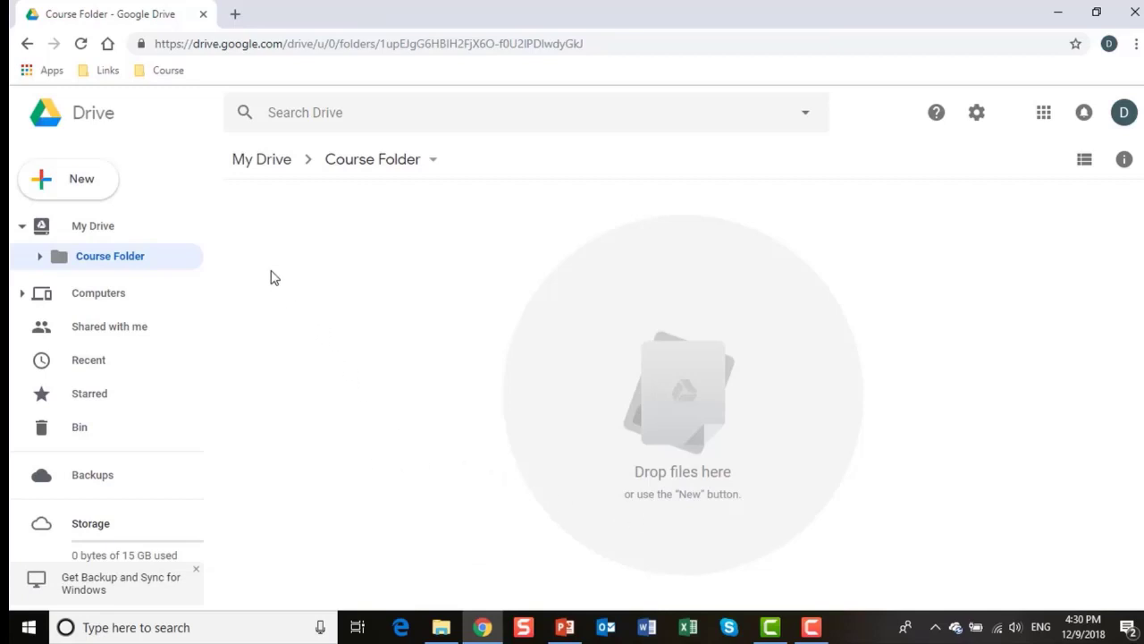
Upload the local folder Document and File Examples from CamtasiaLTop on Windows (C:) into Course Folder, approving the upload of all its files
{"action": "left_click", "coordinate": [87, 184]}
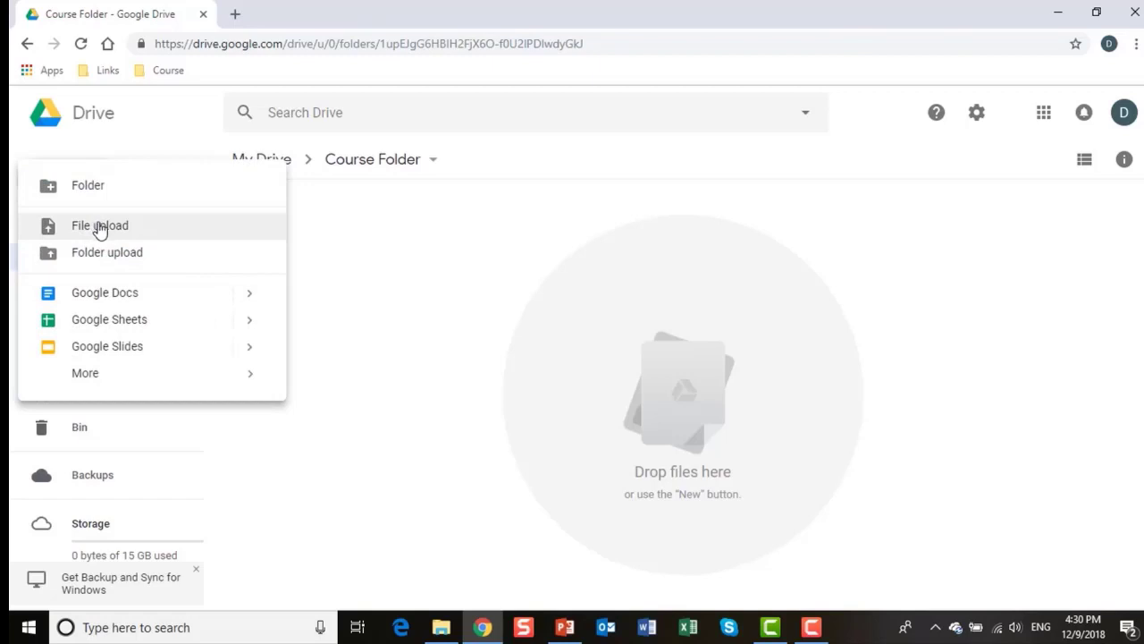
{"action": "left_click", "coordinate": [103, 257]}
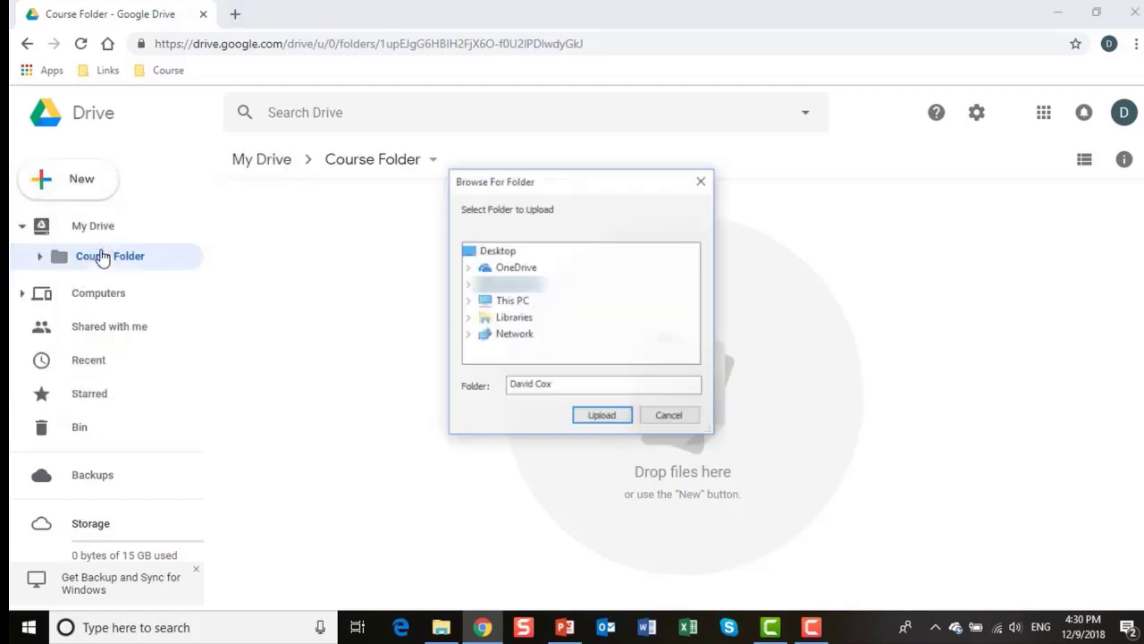
{"action": "left_click", "coordinate": [468, 303]}
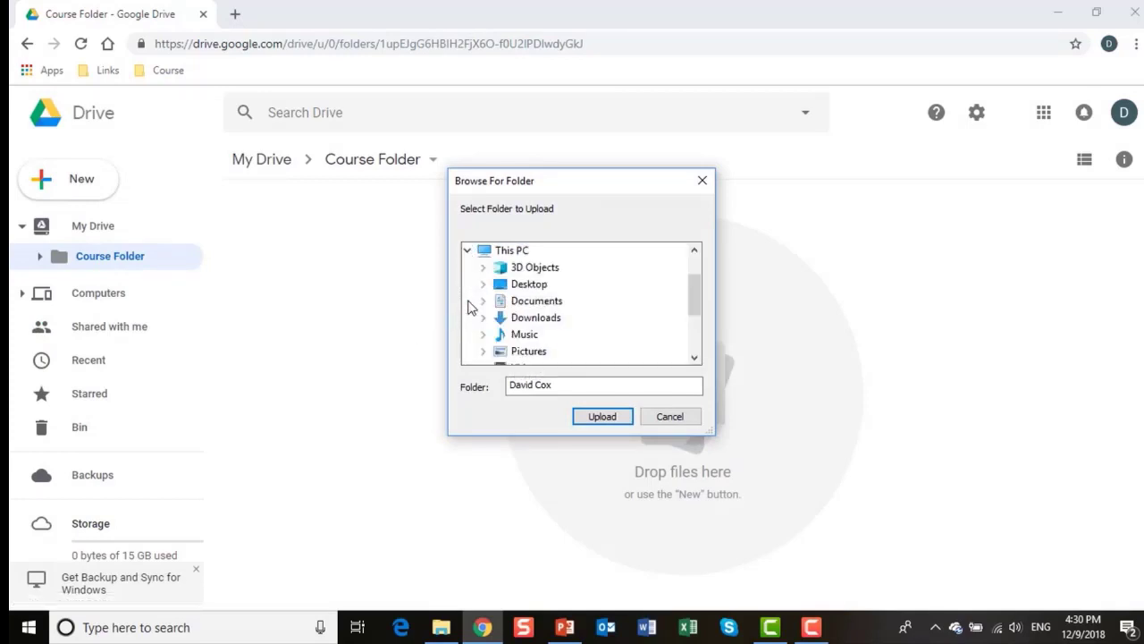
{"action": "scroll", "coordinate": [606, 340], "scroll_direction": "down", "scroll_amount": 2}
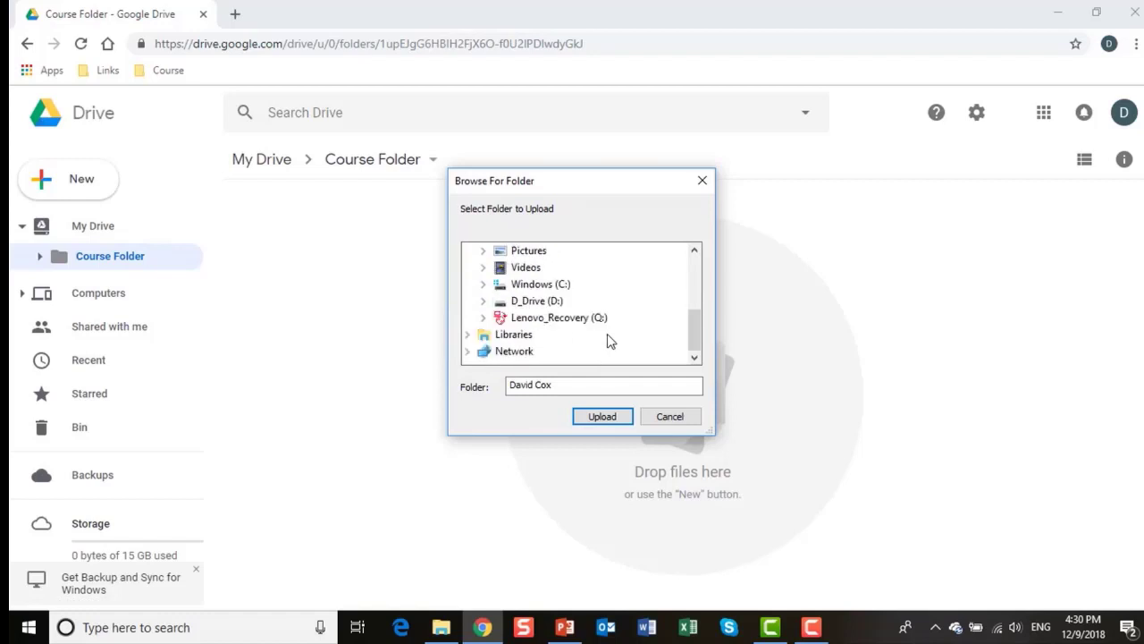
{"action": "left_click", "coordinate": [483, 286]}
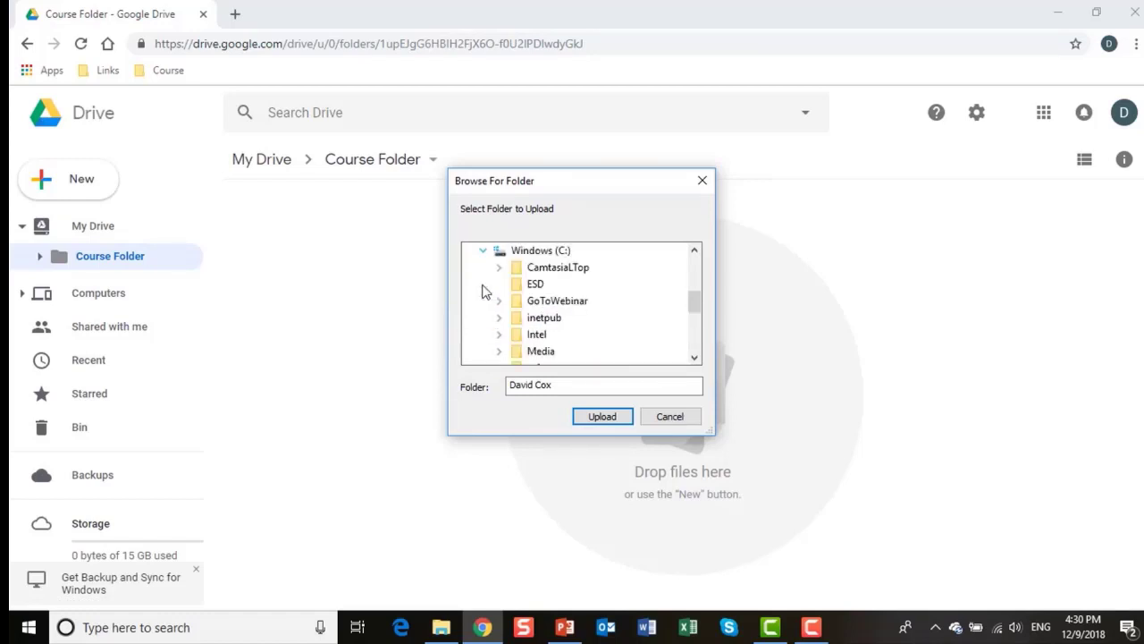
{"action": "scroll", "coordinate": [614, 337], "scroll_direction": "down", "scroll_amount": 2}
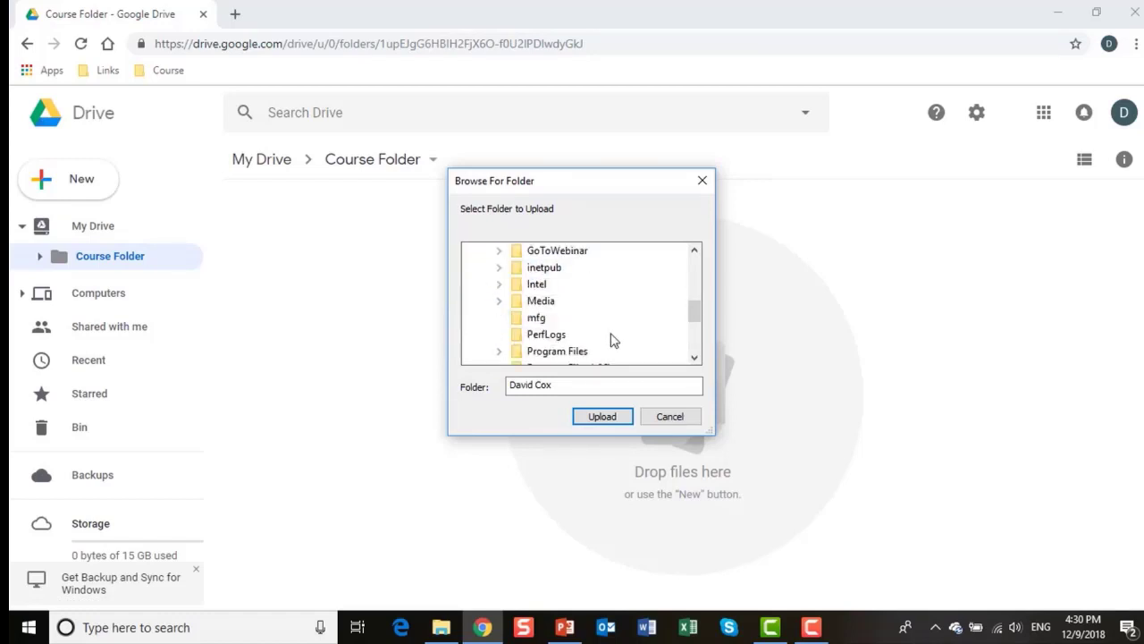
{"action": "scroll", "coordinate": [611, 338], "scroll_direction": "down", "scroll_amount": 1}
{"action": "scroll", "coordinate": [608, 337], "scroll_direction": "up", "scroll_amount": 4}
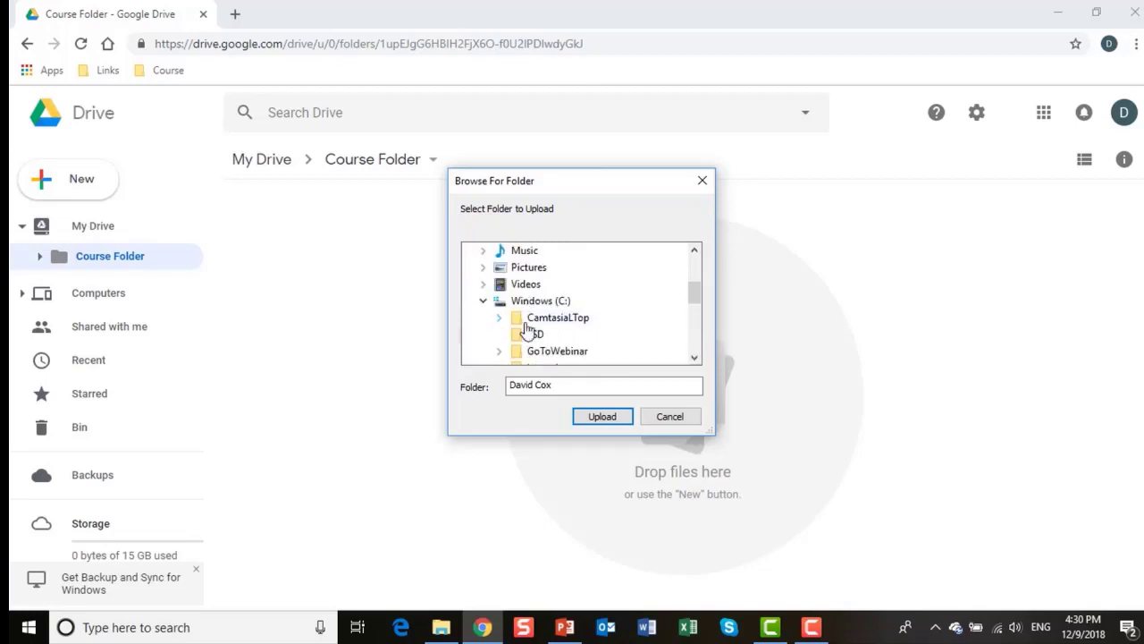
{"action": "scroll", "coordinate": [604, 331], "scroll_direction": "down", "scroll_amount": 1}
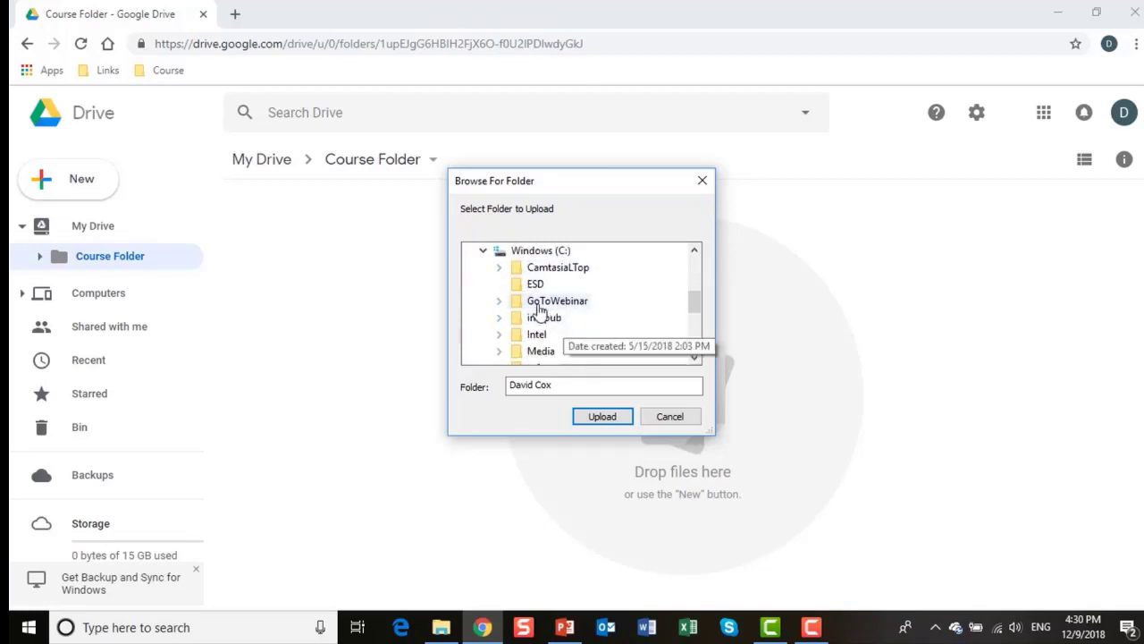
{"action": "left_click", "coordinate": [499, 267]}
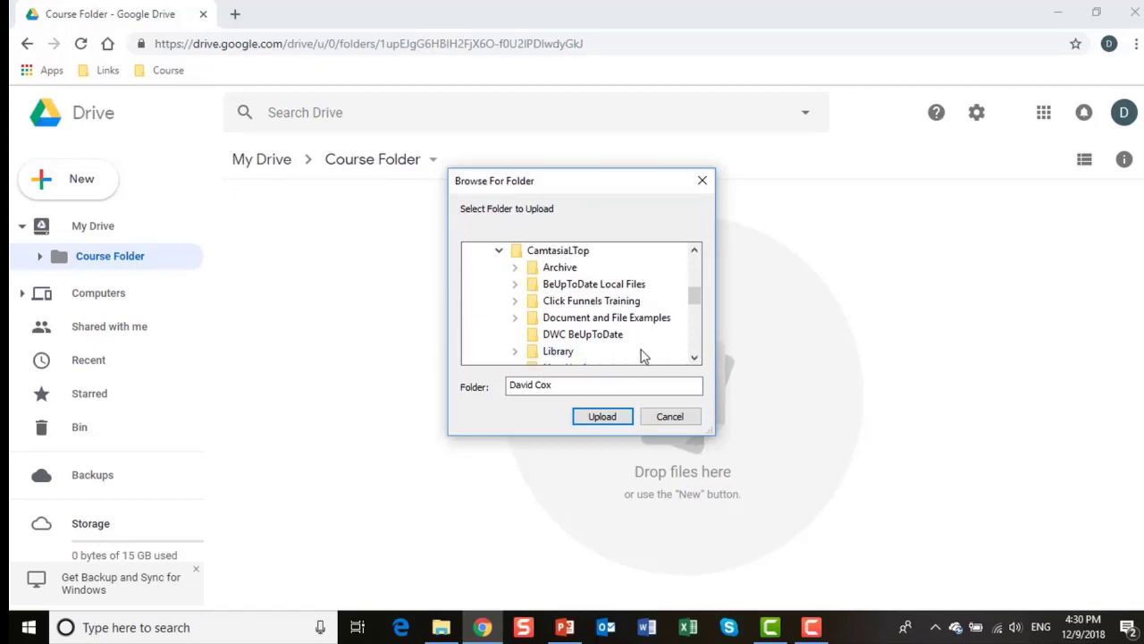
{"action": "left_click", "coordinate": [580, 318]}
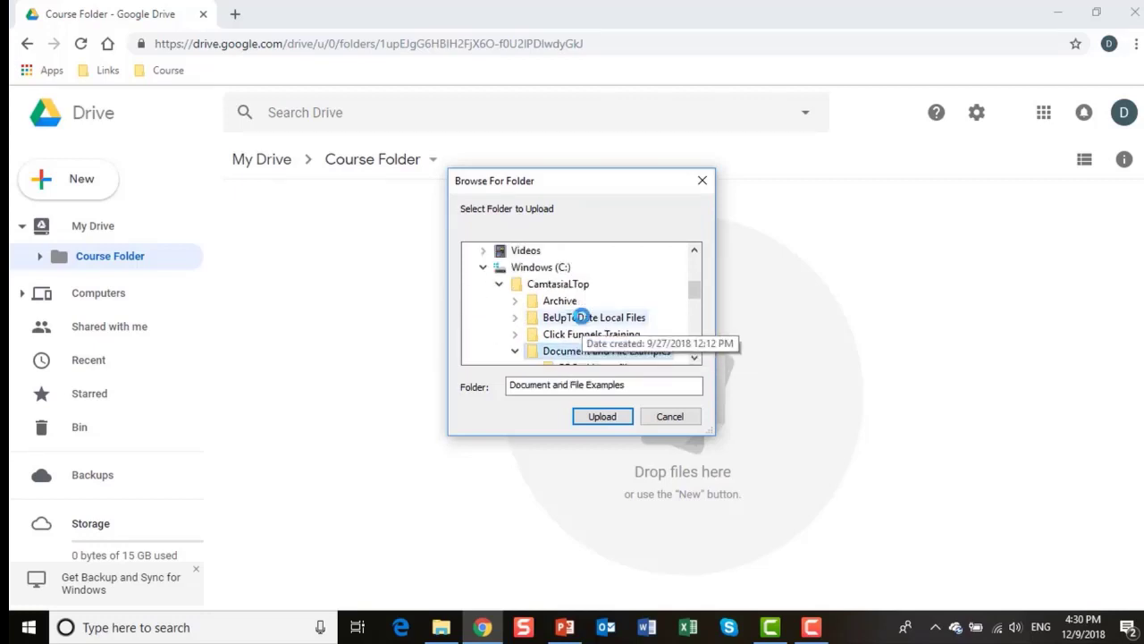
{"action": "left_click", "coordinate": [604, 419]}
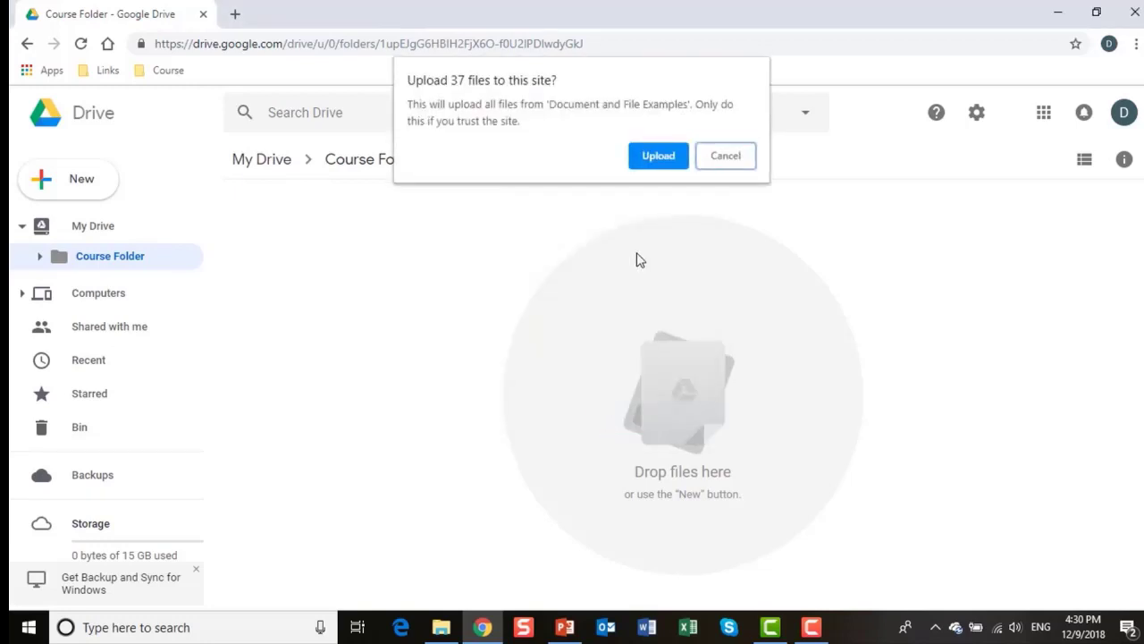
{"action": "left_click", "coordinate": [658, 163]}
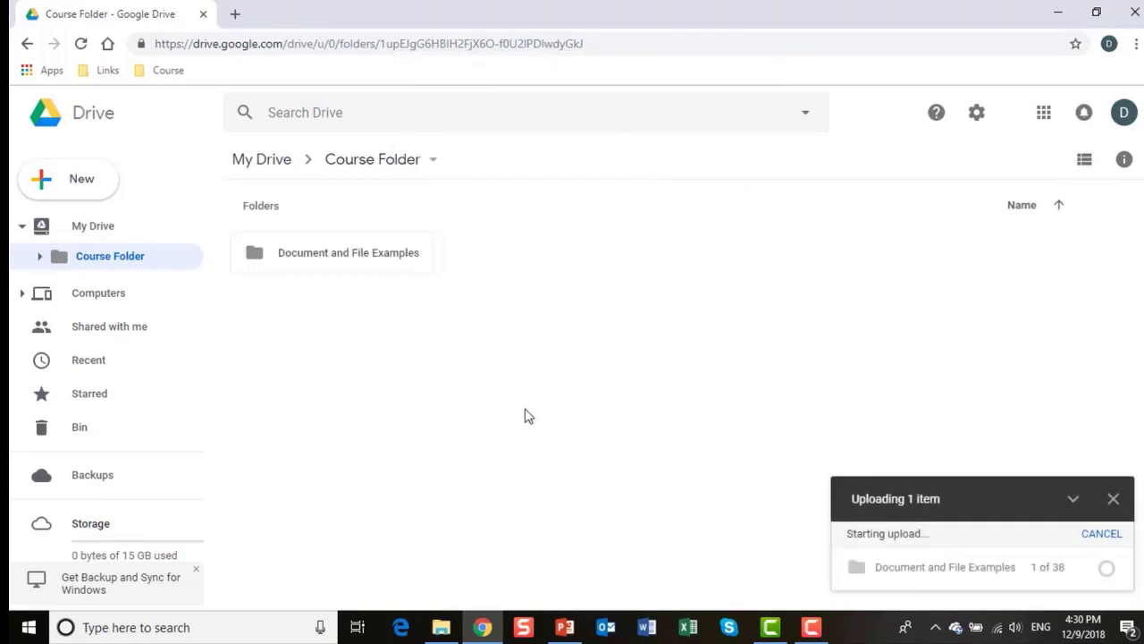
Let the folder upload continue until it is complete and dismiss its upload notification
{"action": "left_click", "coordinate": [1113, 499]}
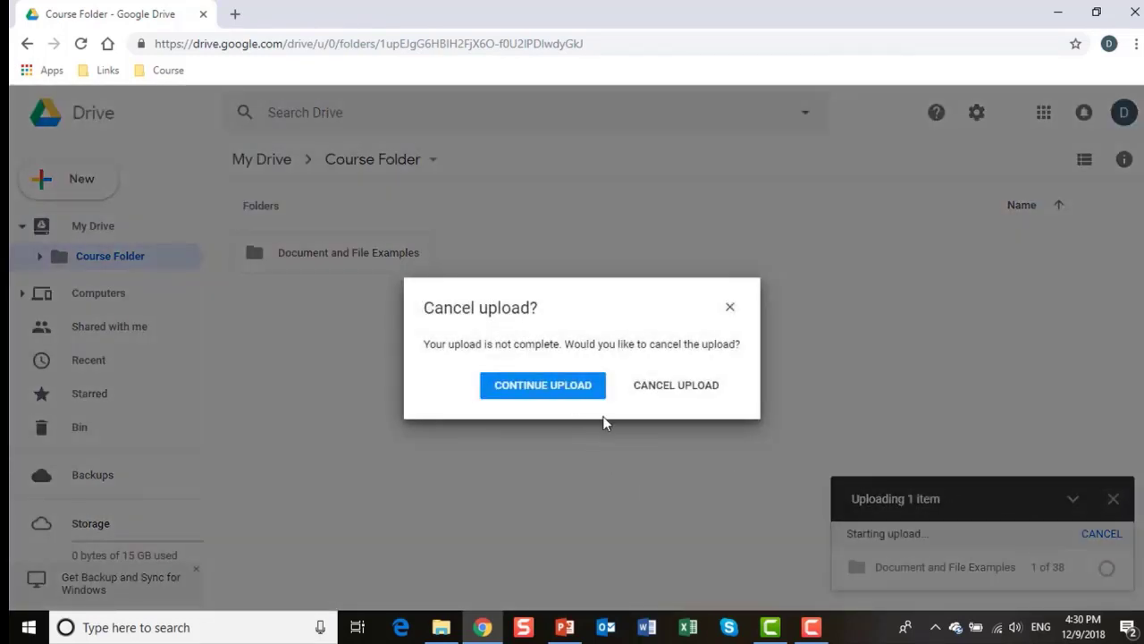
{"action": "left_click", "coordinate": [543, 385]}
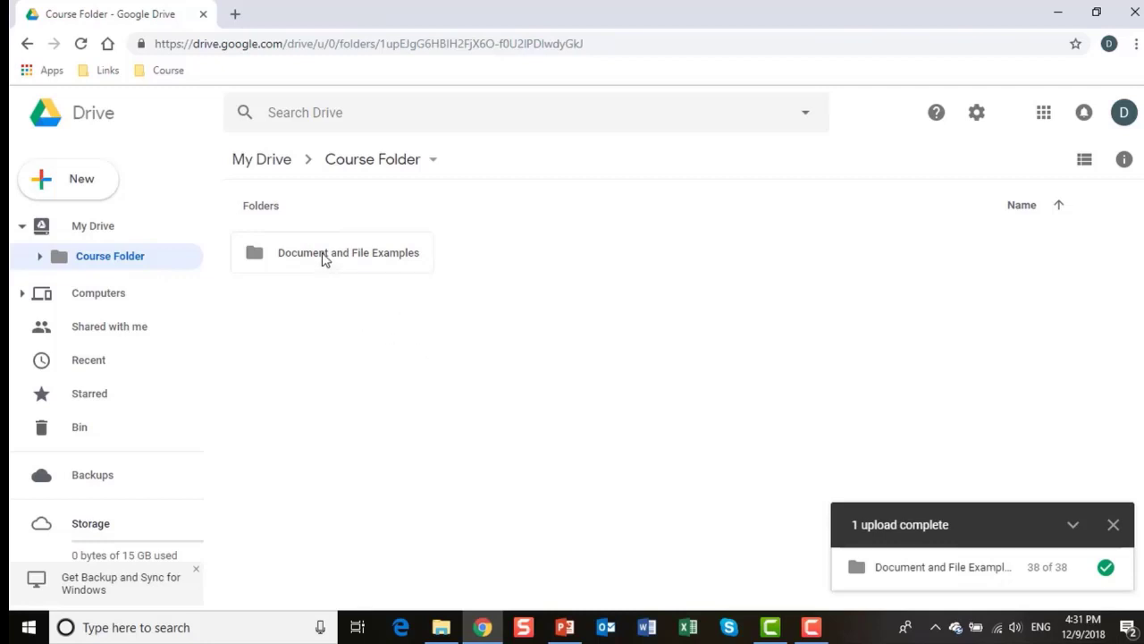
{"action": "left_click", "coordinate": [1114, 525]}
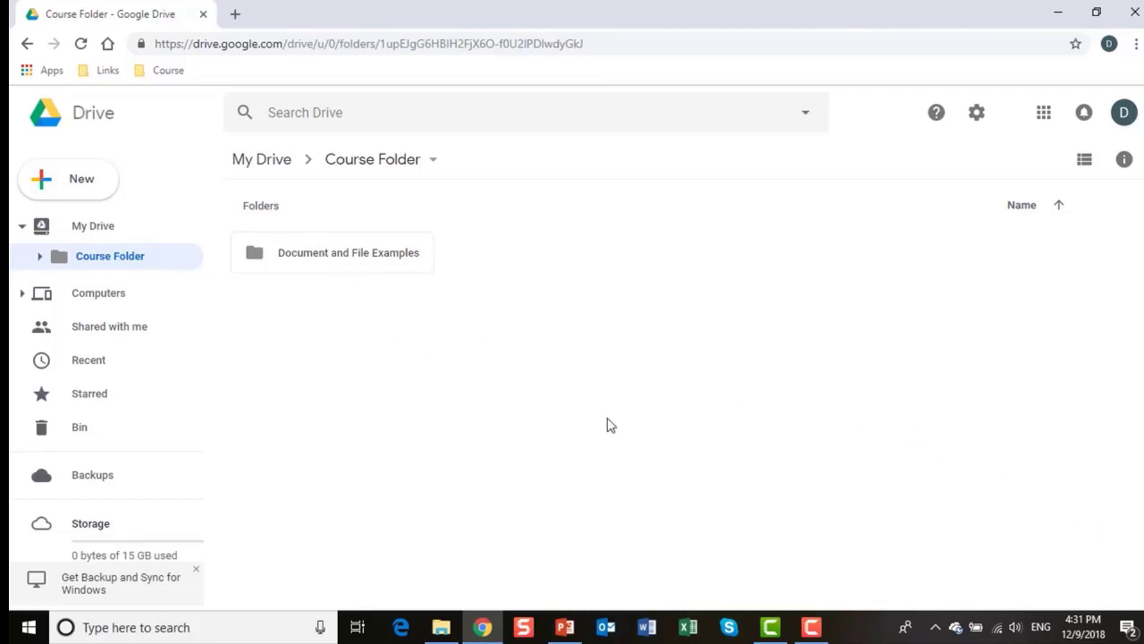
Open the uploaded Document and File Examples folder and look through its contents
{"action": "left_click", "coordinate": [326, 258]}
{"action": "double_click", "coordinate": [327, 257]}
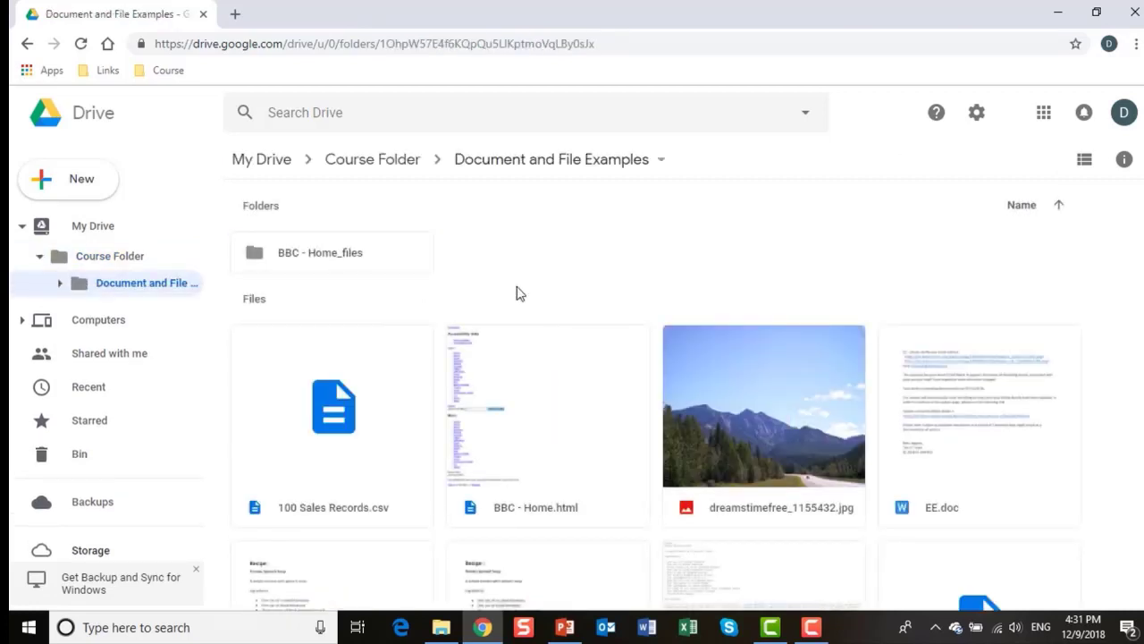
{"action": "scroll", "coordinate": [559, 346], "scroll_direction": "down", "scroll_amount": 2}
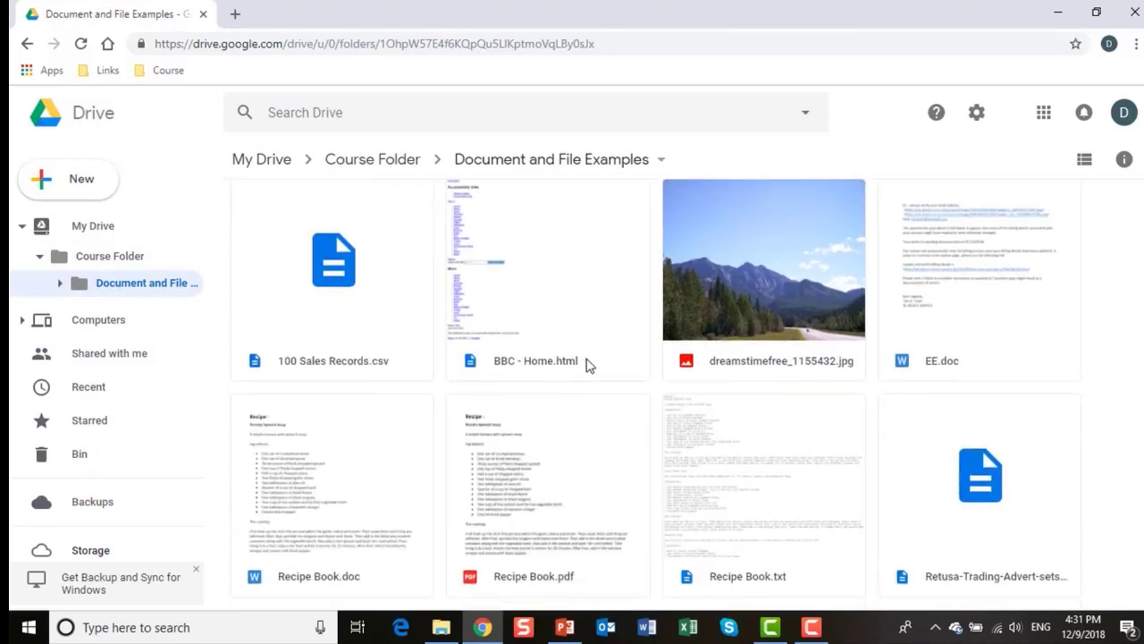
{"action": "scroll", "coordinate": [572, 360], "scroll_direction": "up", "scroll_amount": 2}
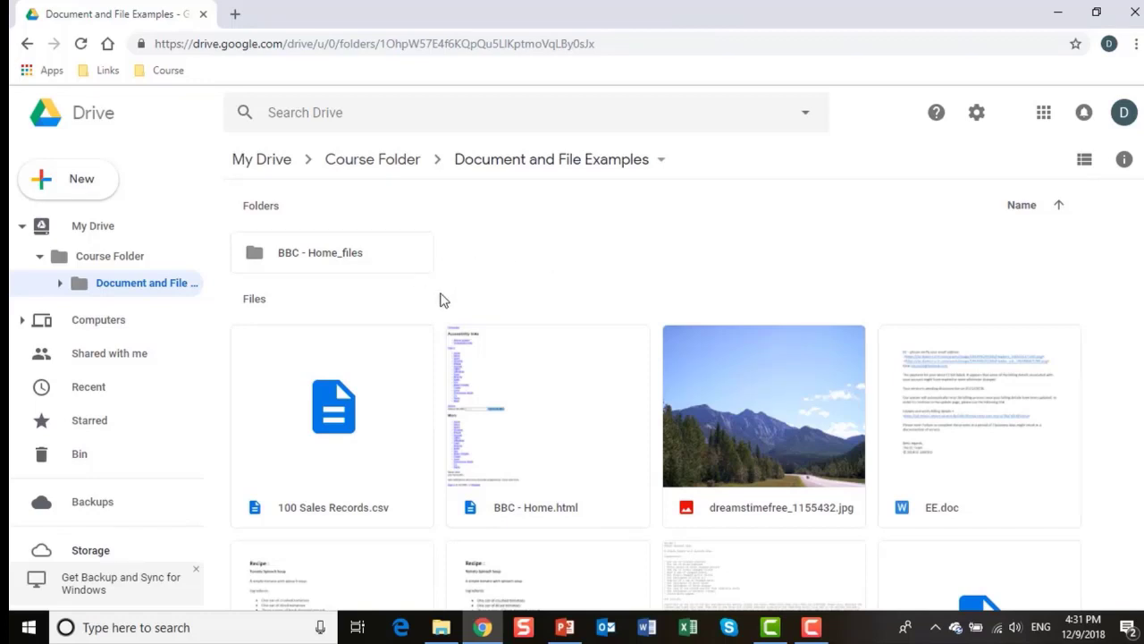
Turn on link sharing for Course Folder by getting a shareable link, and finish the sharing settings
{"action": "left_click", "coordinate": [105, 260]}
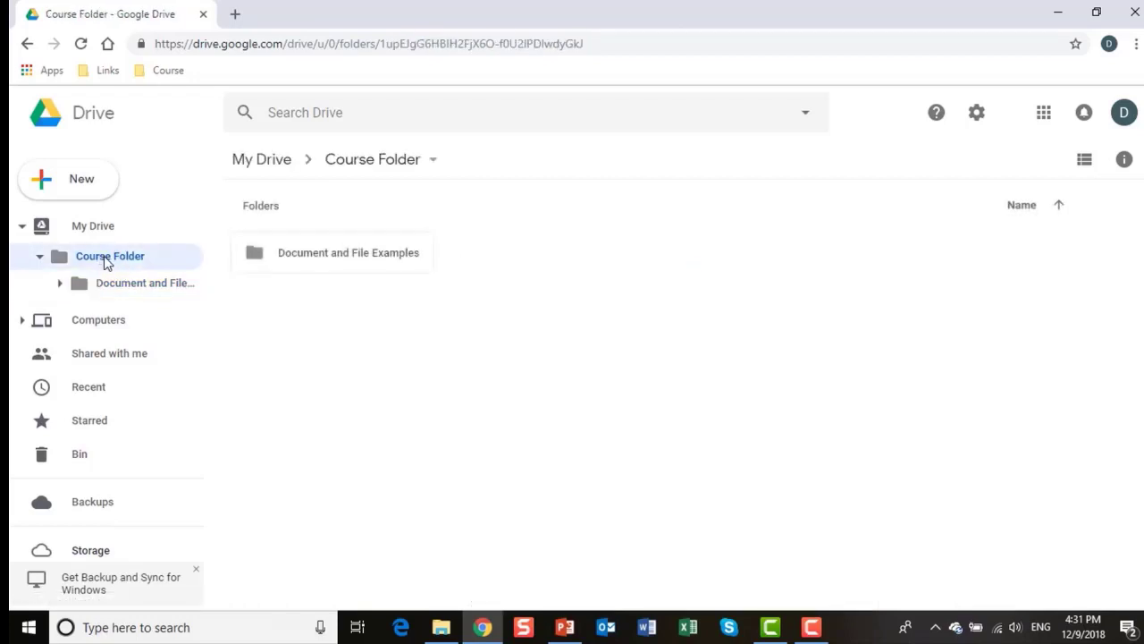
{"action": "right_click", "coordinate": [105, 259]}
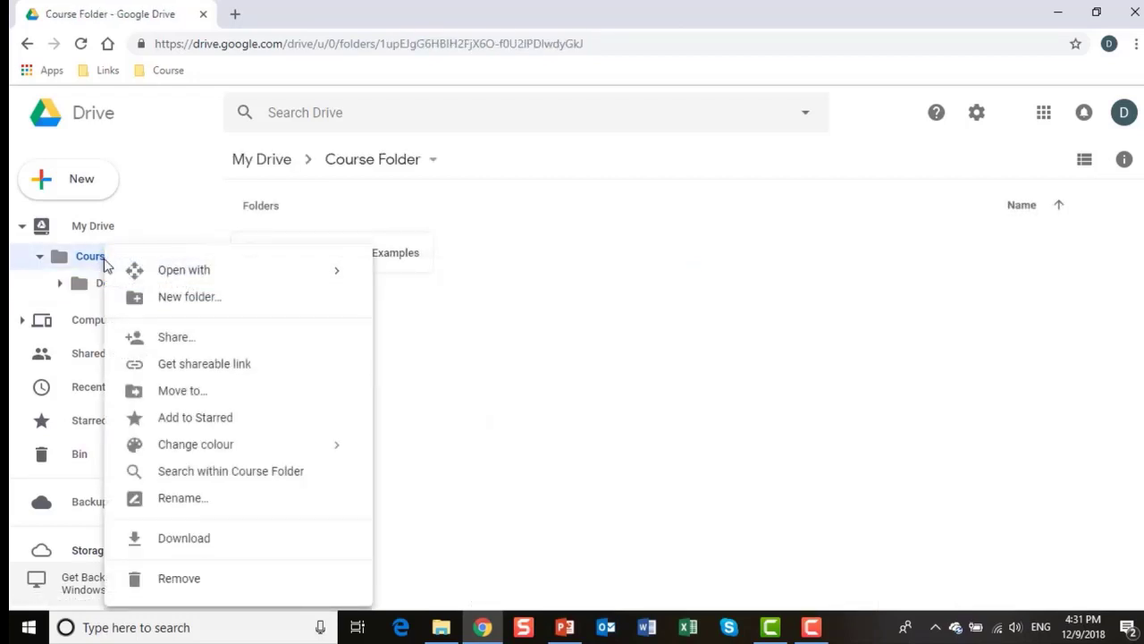
{"action": "left_click", "coordinate": [171, 340]}
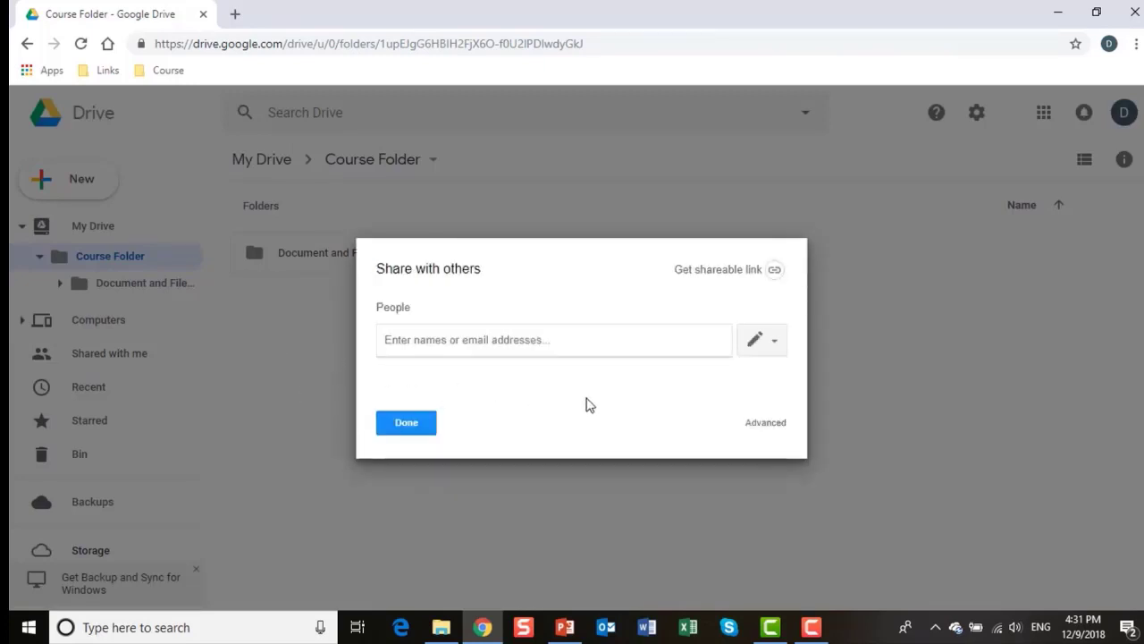
{"action": "left_click", "coordinate": [725, 271]}
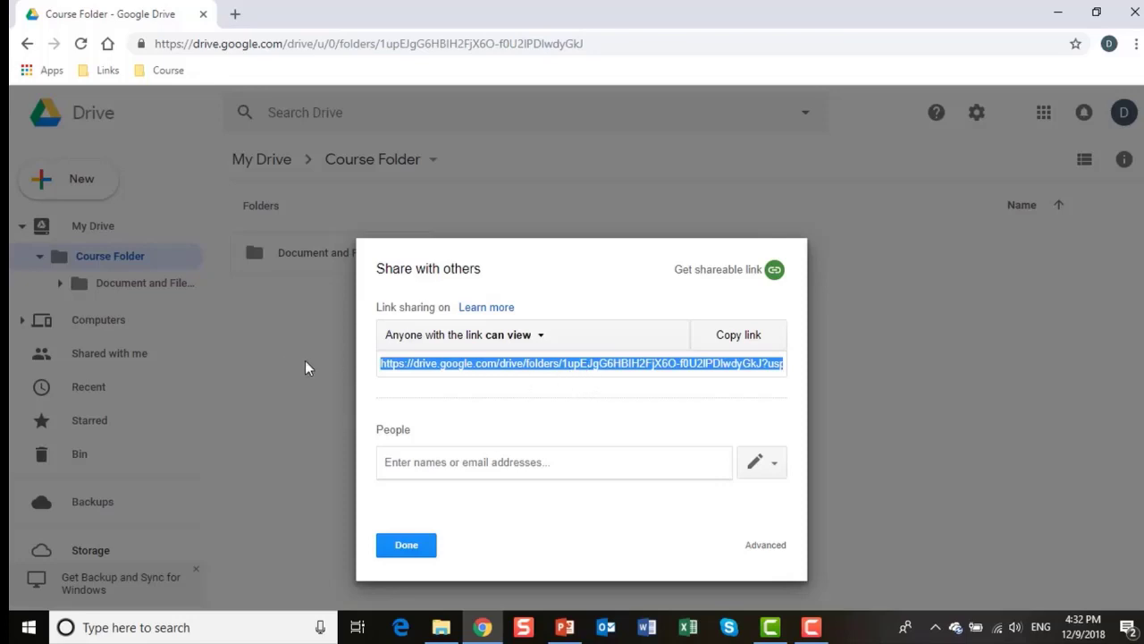
{"action": "left_click", "coordinate": [406, 547]}
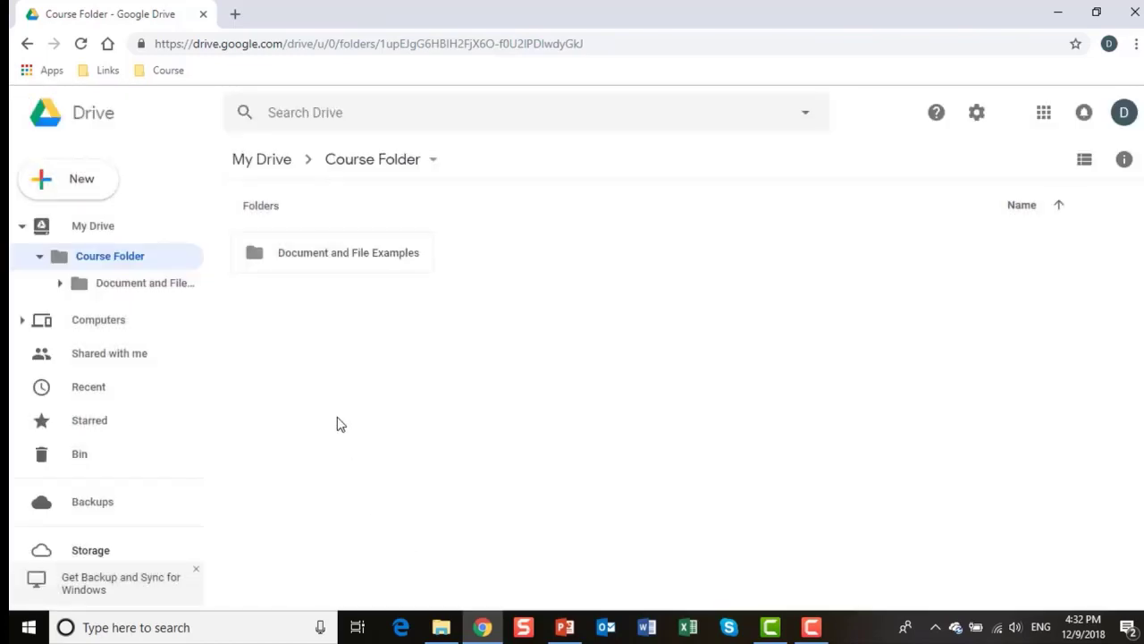